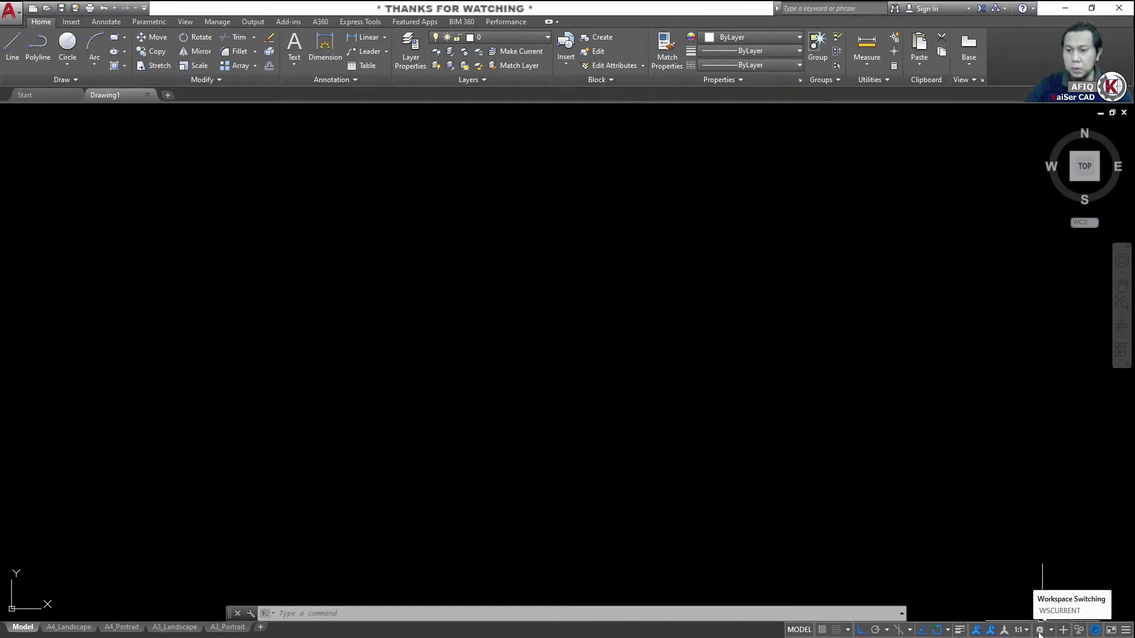
# - Switch AutoCAD to the 3D Basics workspace from the status-bar workspace menu
pyautogui.click(1039, 630)
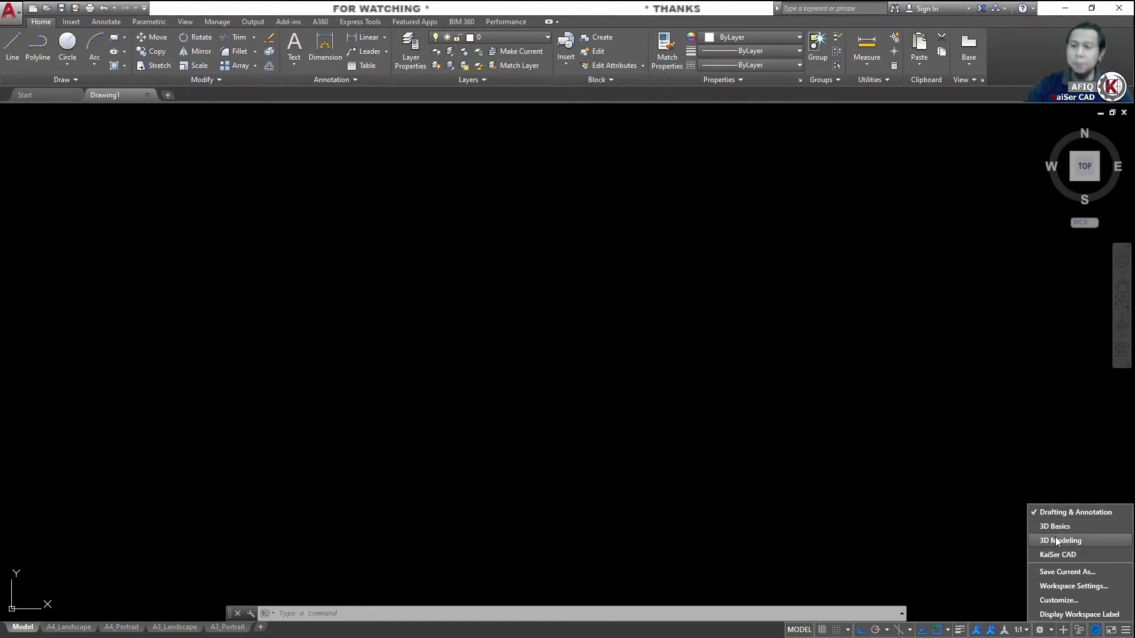
pyautogui.click(1055, 525)
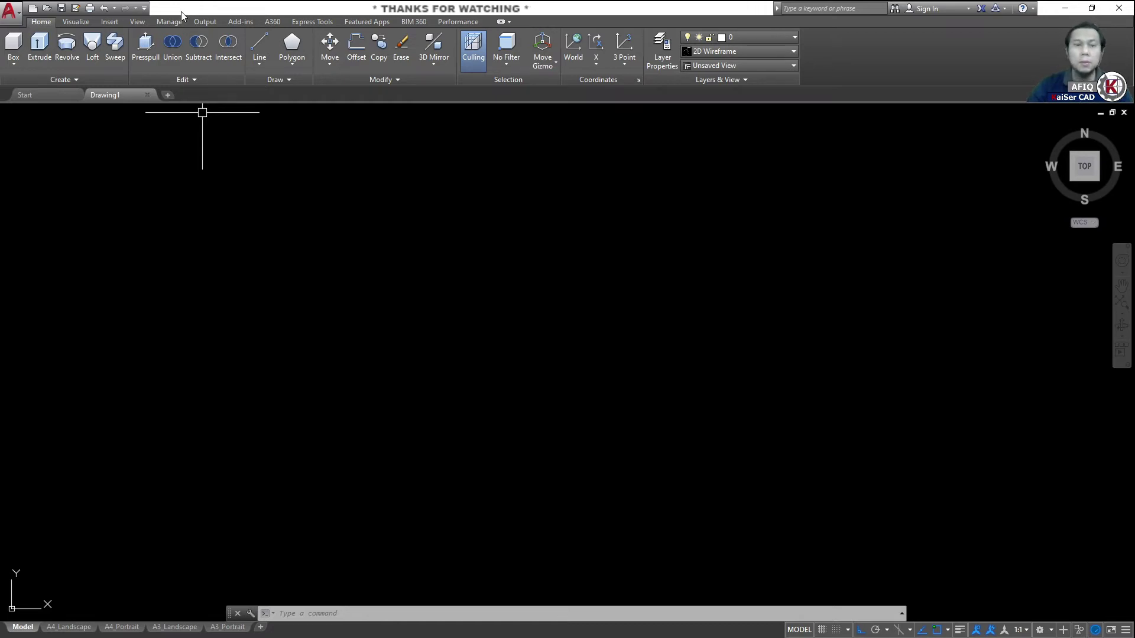
# - Add the Workspace switcher to the Quick Access Toolbar and show its workspace list
pyautogui.click(144, 8)
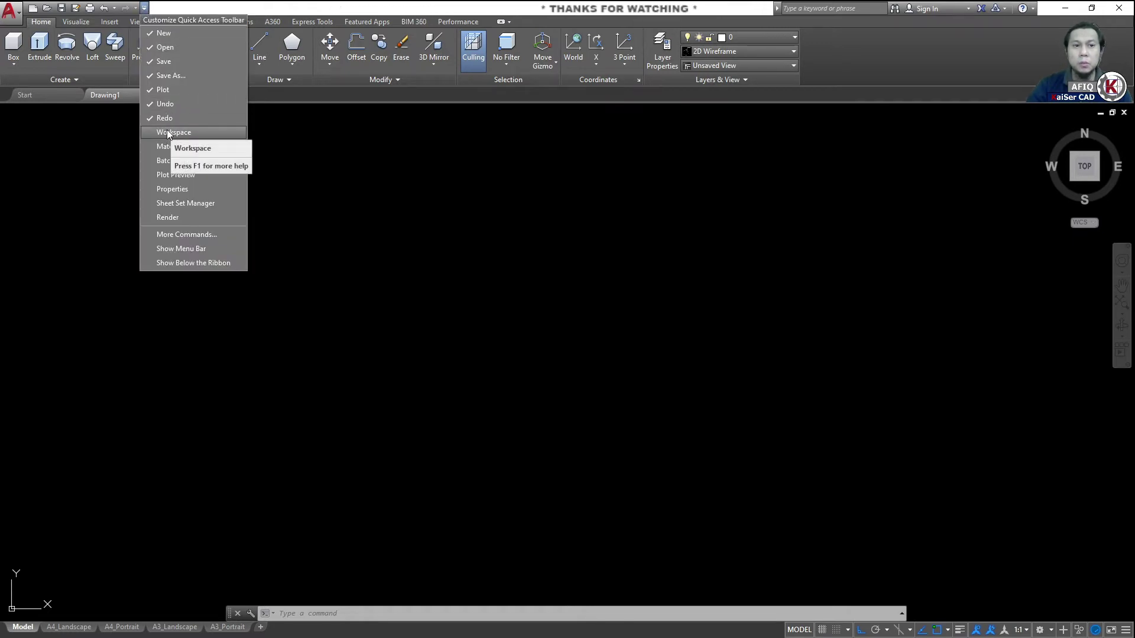
pyautogui.click(168, 133)
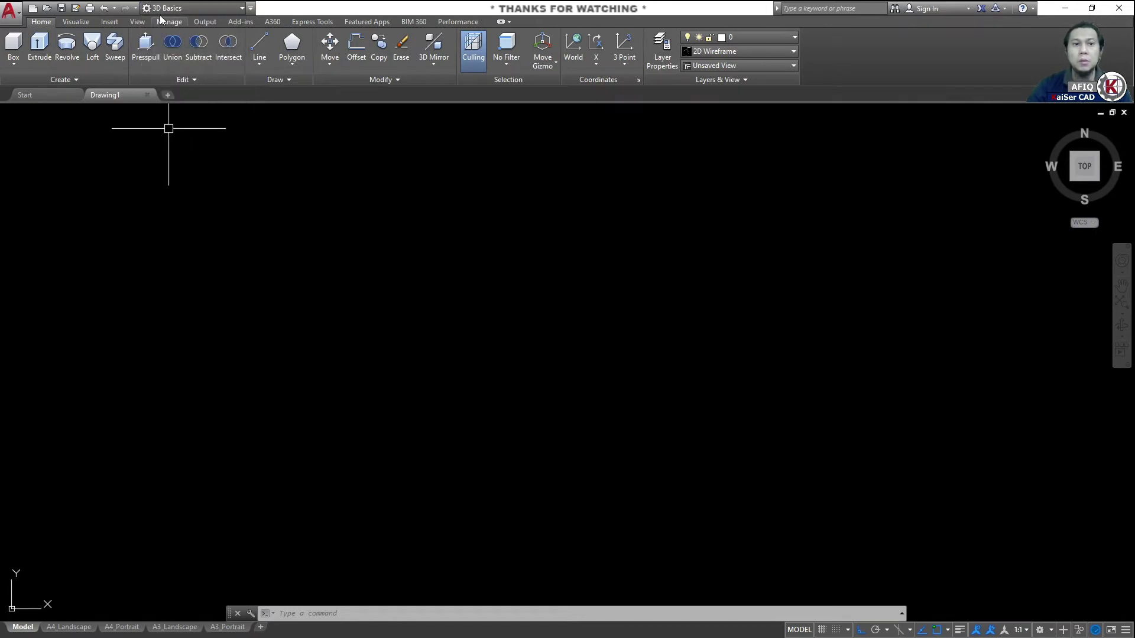
pyautogui.click(201, 9)
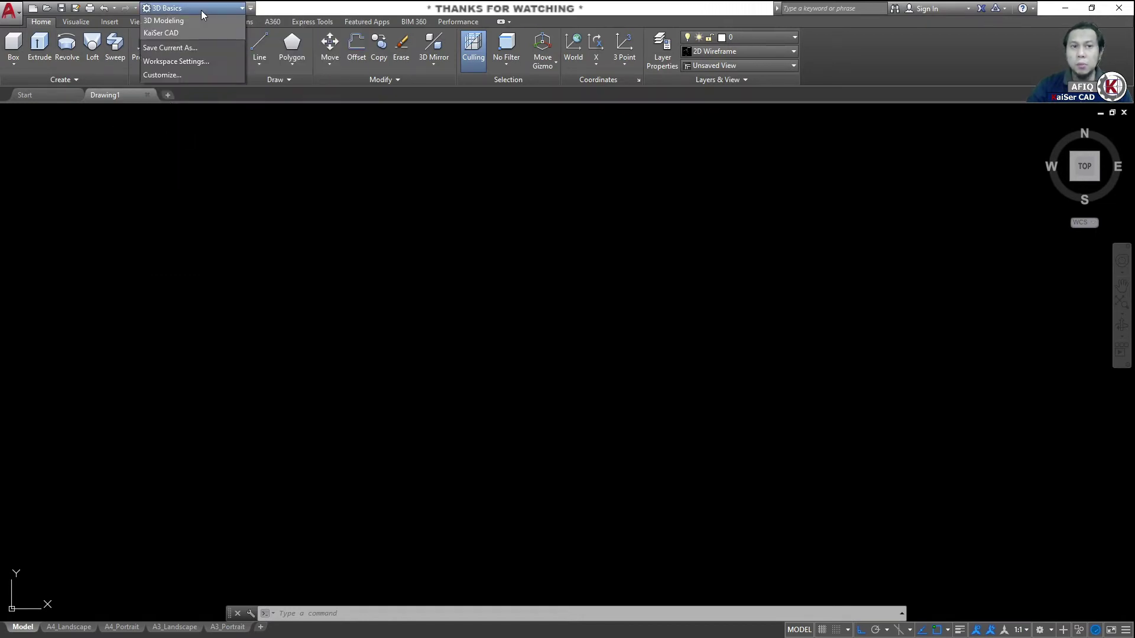
pyautogui.click(590, 305)
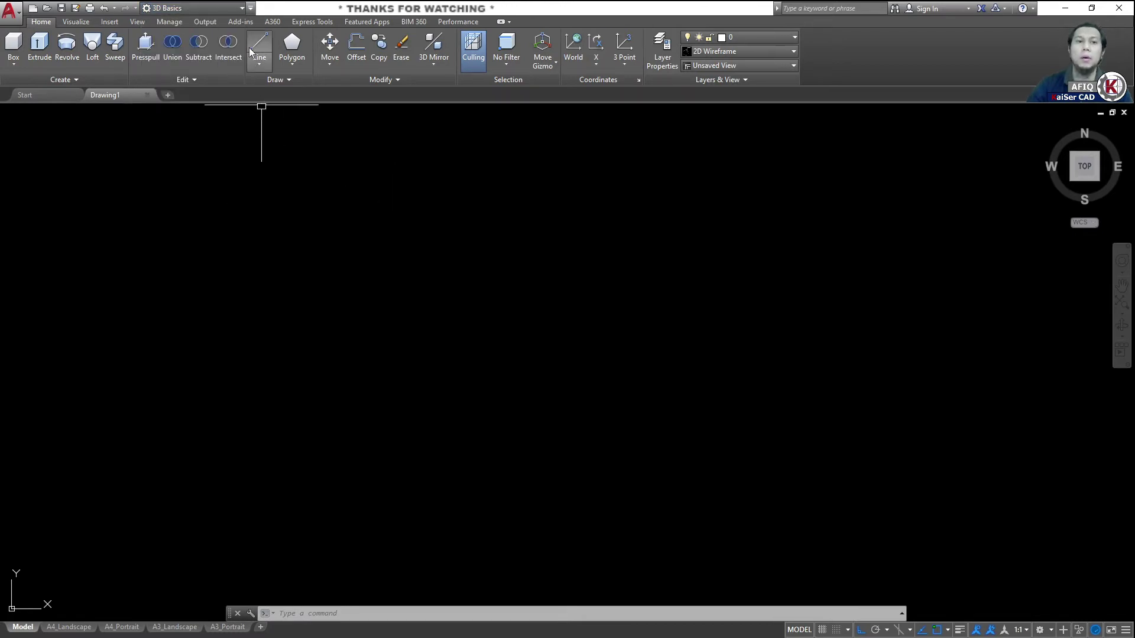
pyautogui.click(236, 10)
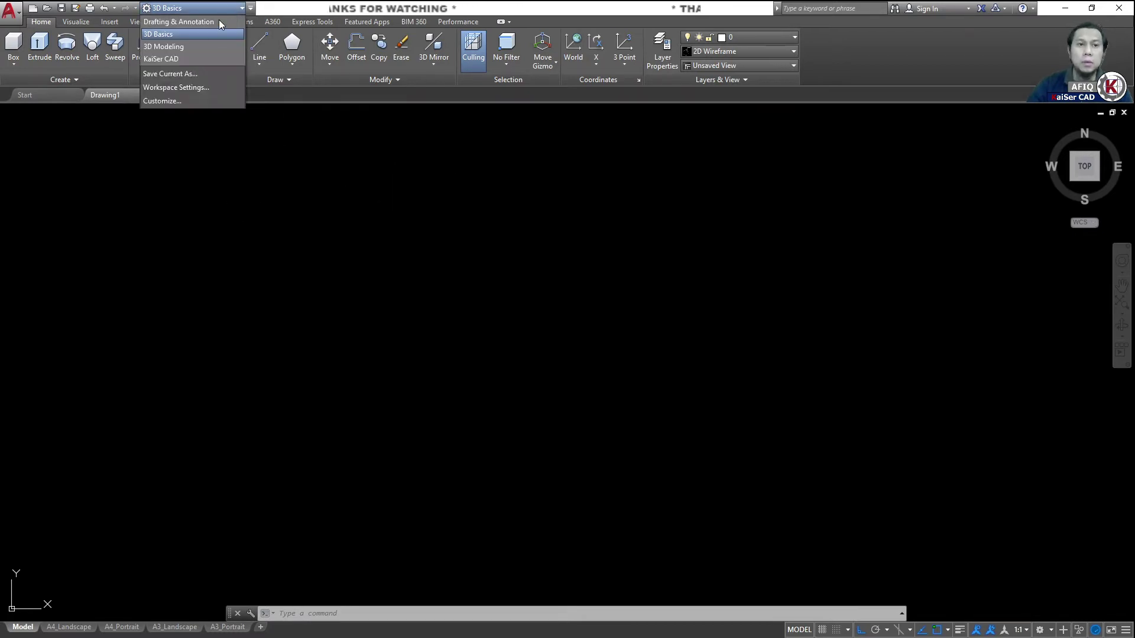
# - Switch to 3D Modeling, then back to Drafting & Annotation via the toolbar workspace list
pyautogui.click(172, 48)
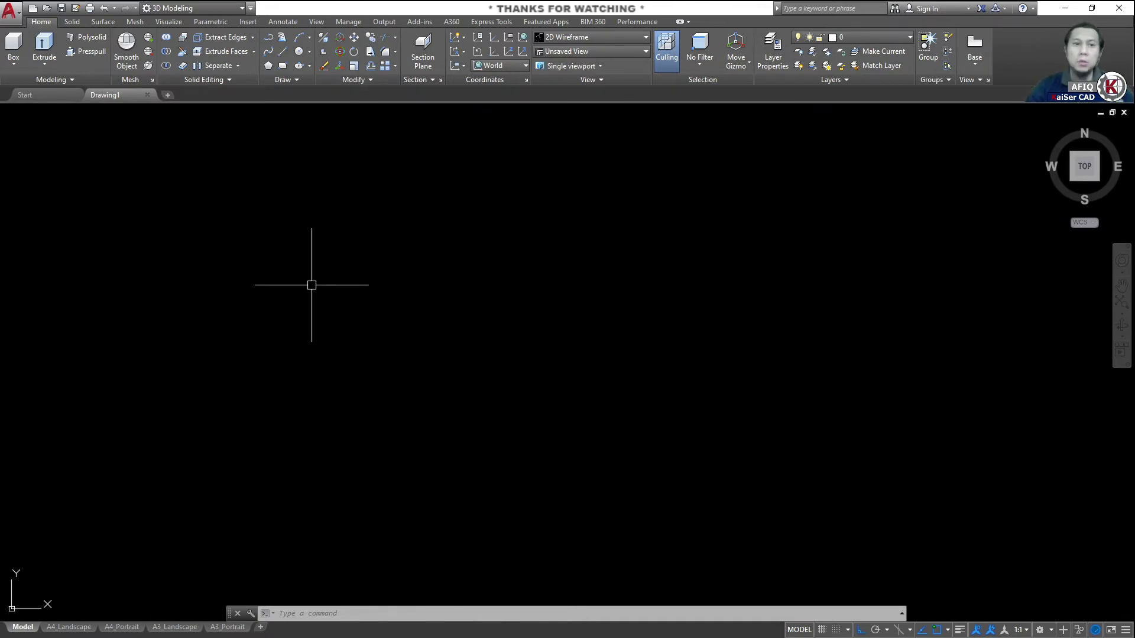
pyautogui.click(211, 9)
pyautogui.click(187, 23)
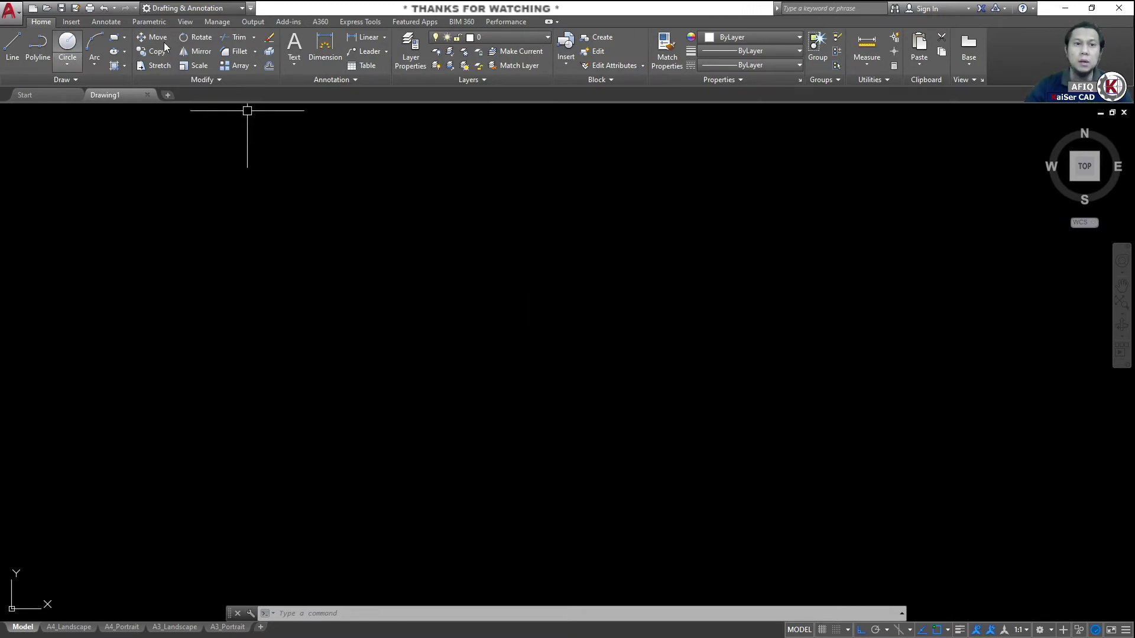
# - Make 3D Basics the current workspace from the toolbar list, then reopen the list
pyautogui.click(197, 8)
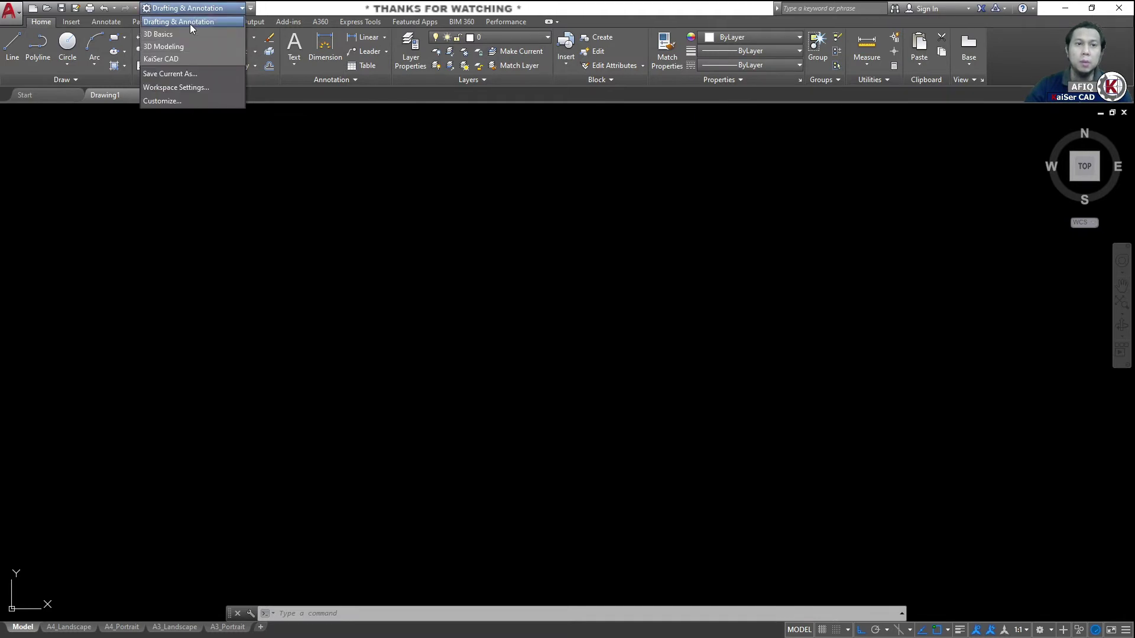
pyautogui.click(161, 32)
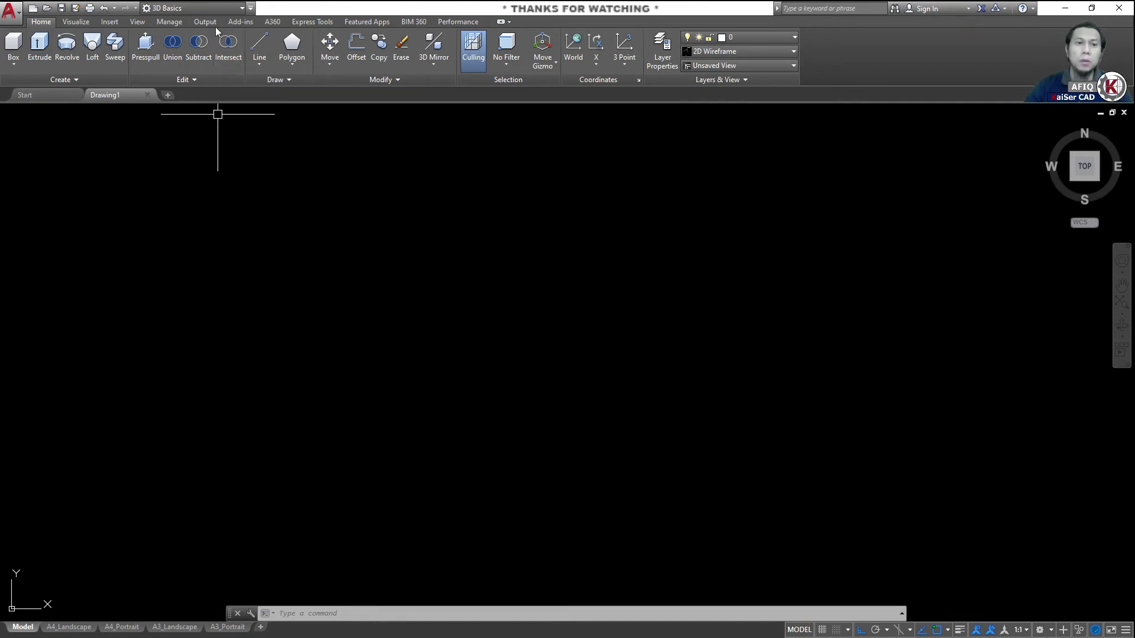
pyautogui.click(213, 11)
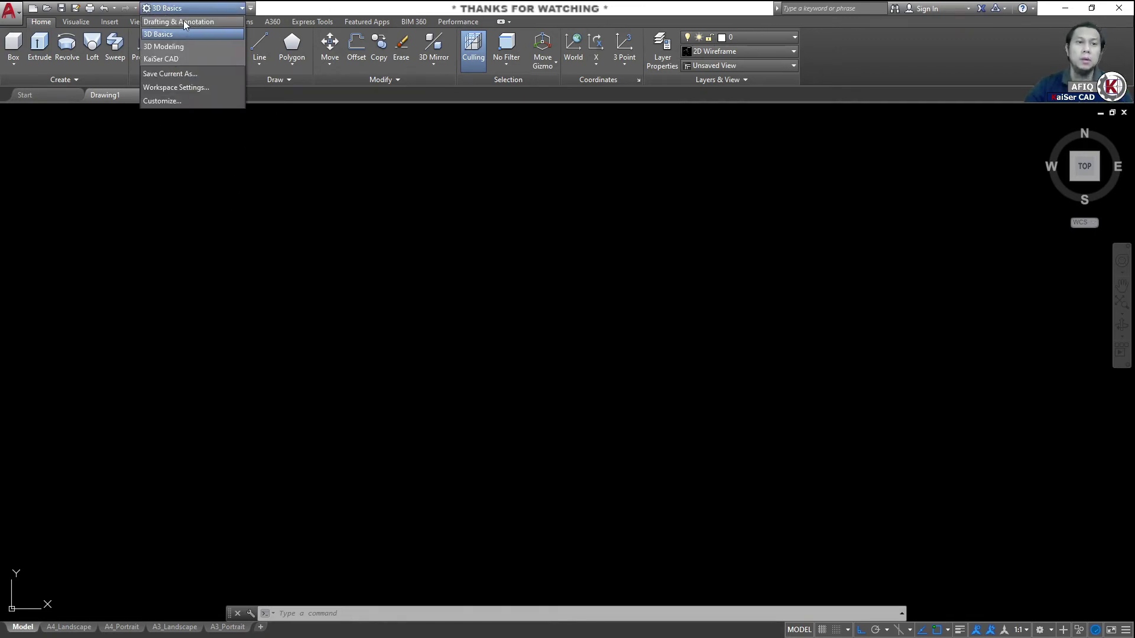
# - Choose Drafting & Annotation from the open workspace list
pyautogui.click(185, 22)
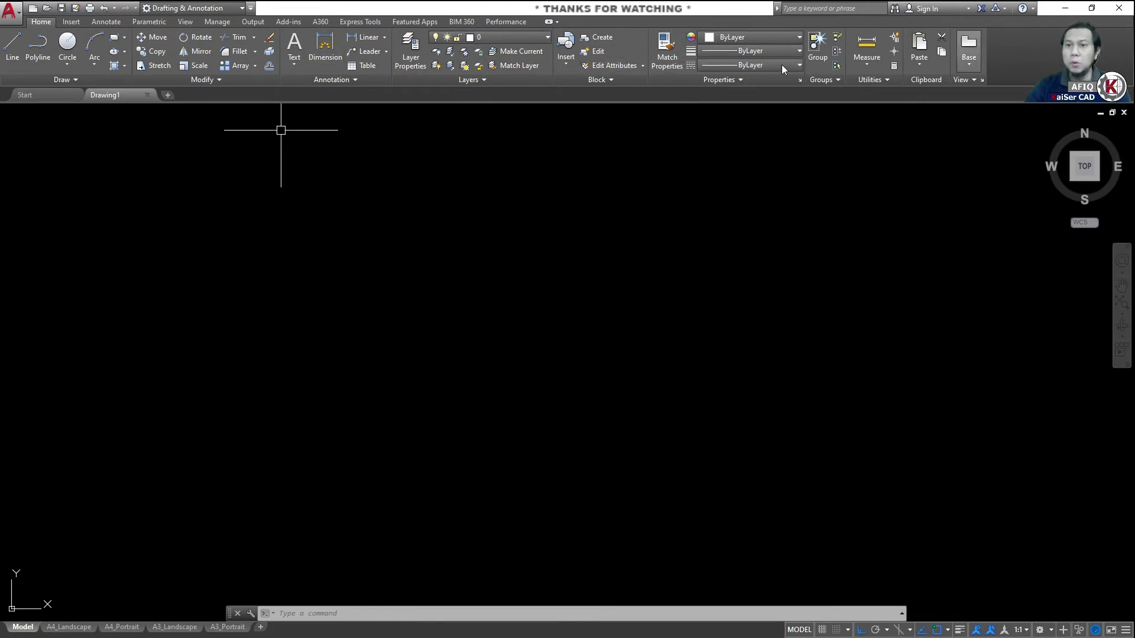
# - Turn on the 3D Tools tab under Show Tabs in the ribbon's right-click menu
pyautogui.rightClick(395, 41)
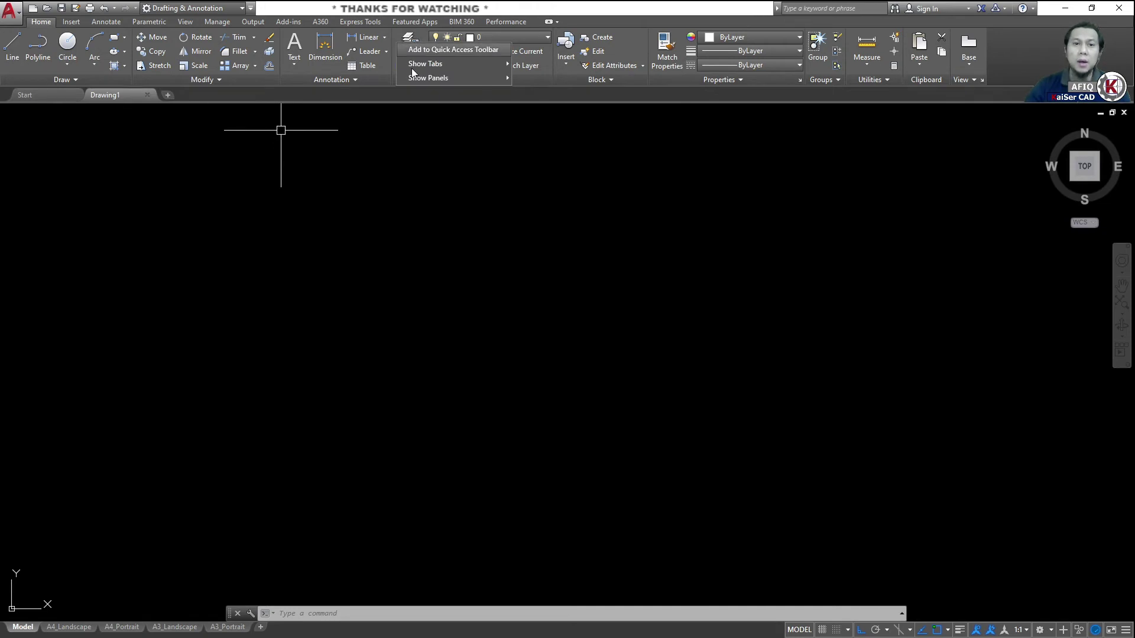
pyautogui.moveTo(425, 64)
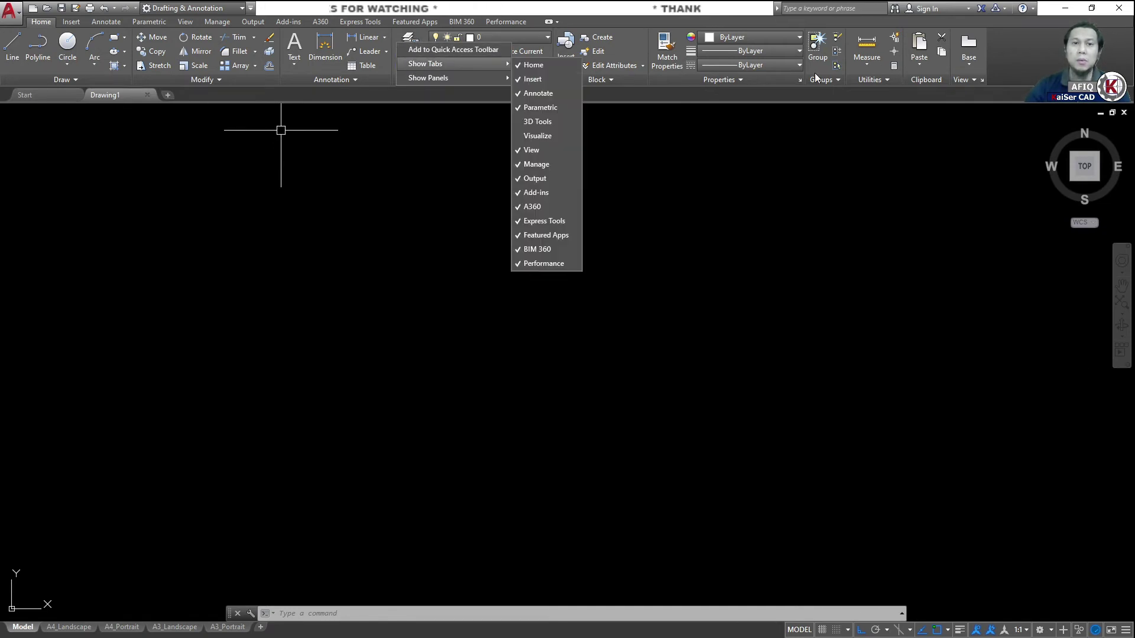
pyautogui.rightClick(1002, 46)
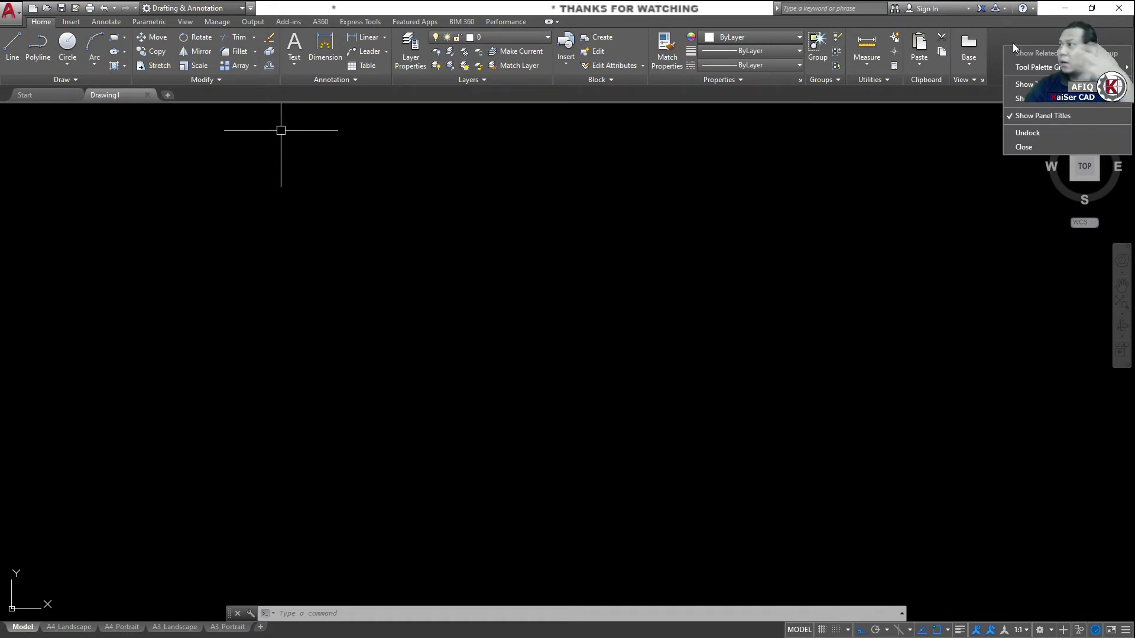
pyautogui.rightClick(401, 43)
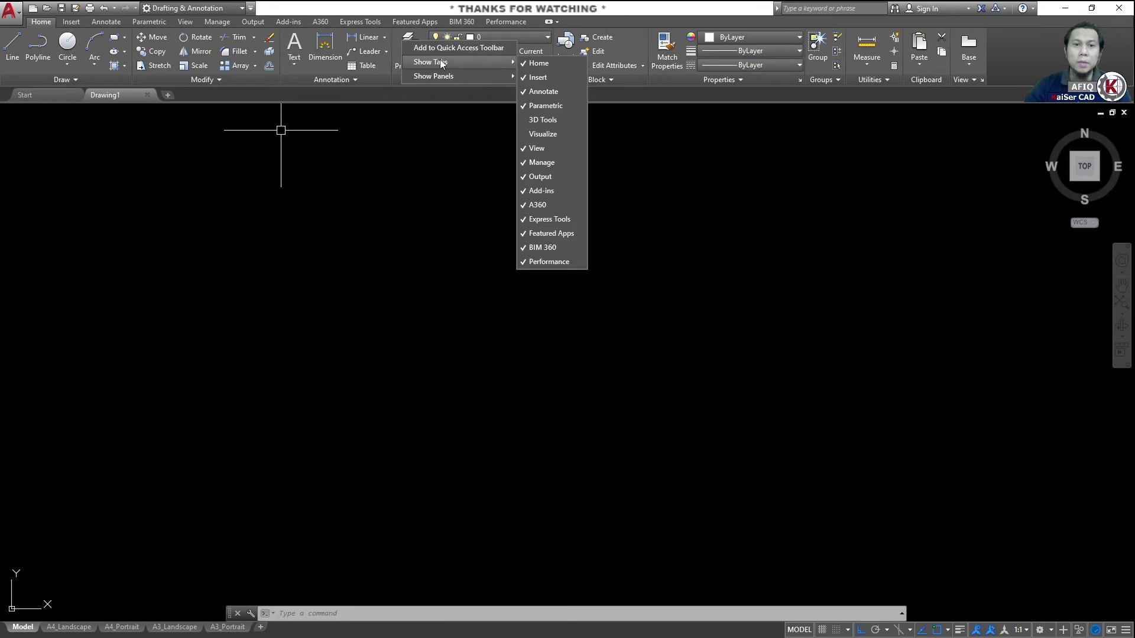
pyautogui.moveTo(431, 62)
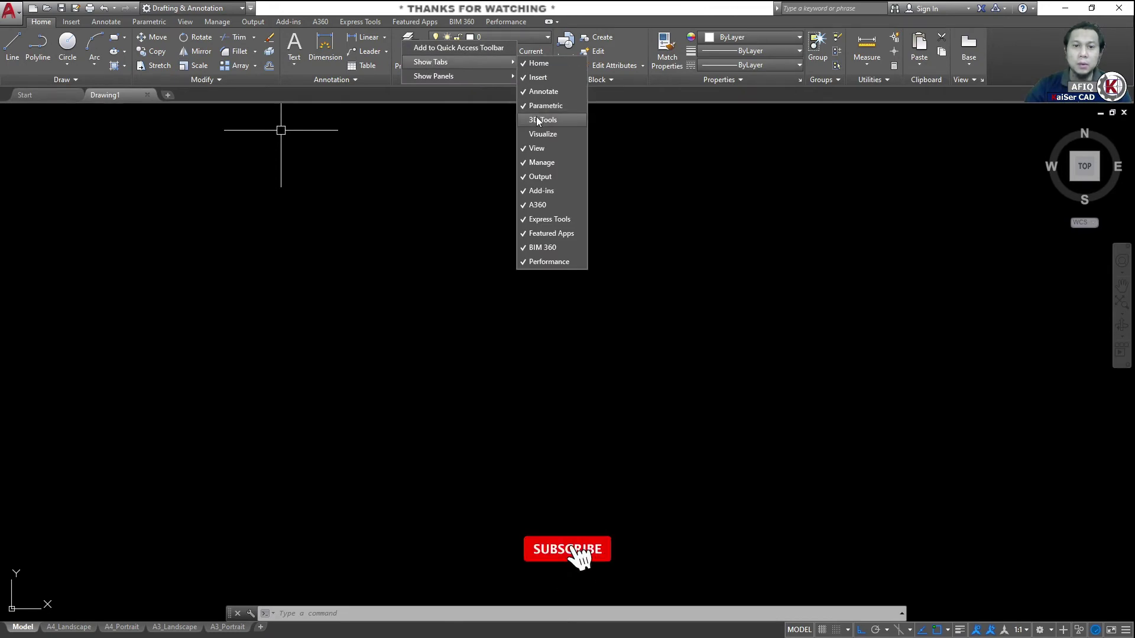
pyautogui.click(540, 120)
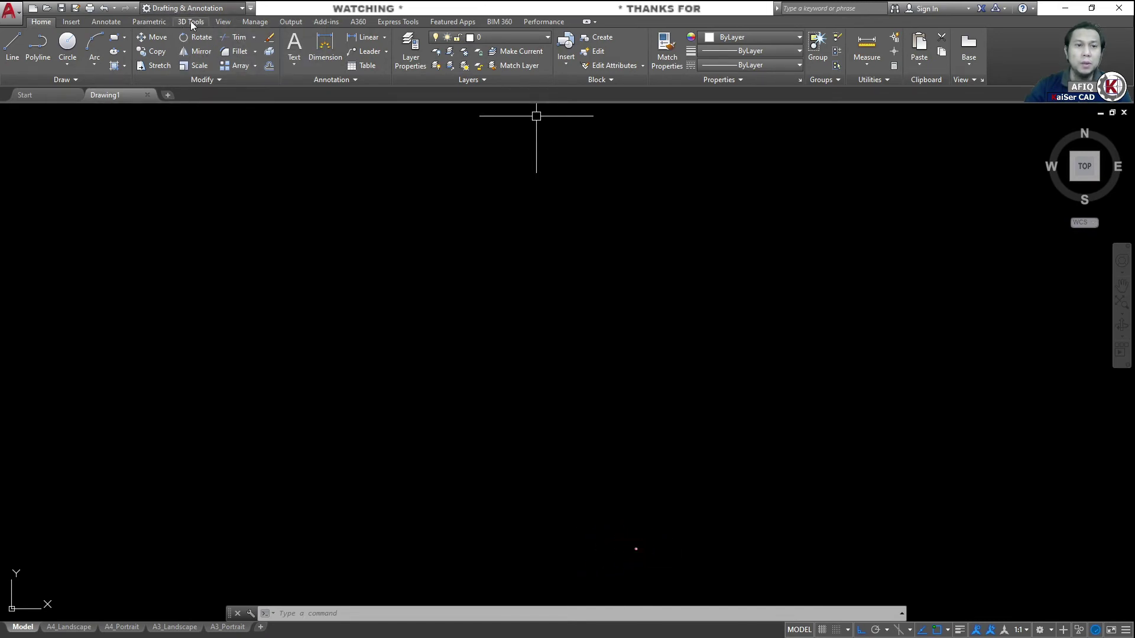
# - Review the 3D Tools tab, add the Visualize tab, and return to Home
pyautogui.click(195, 22)
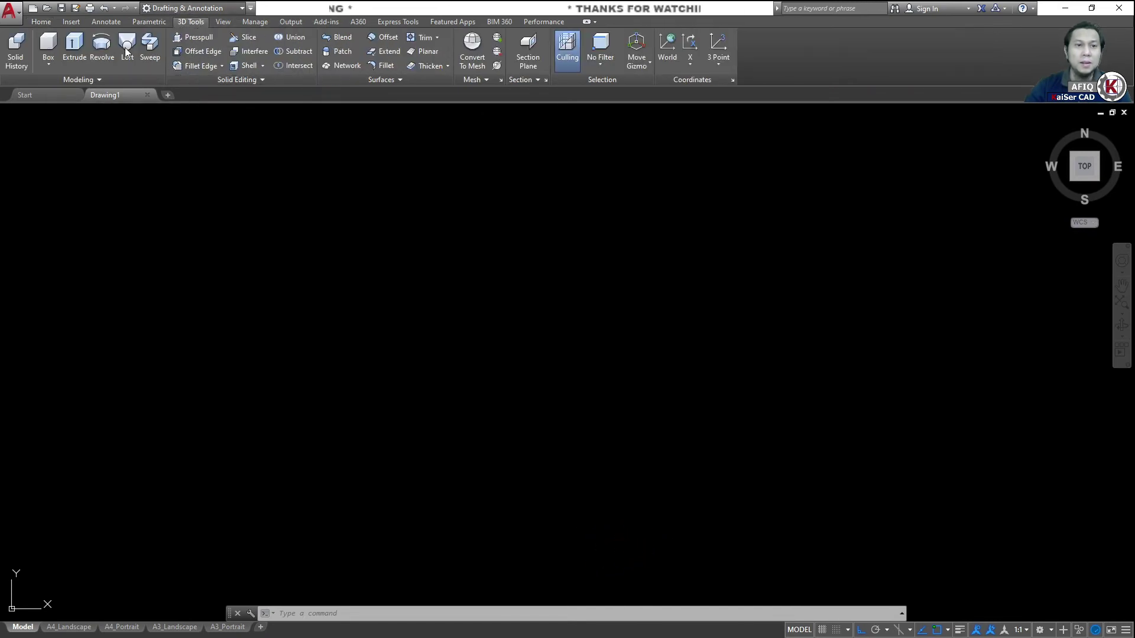
pyautogui.click(51, 23)
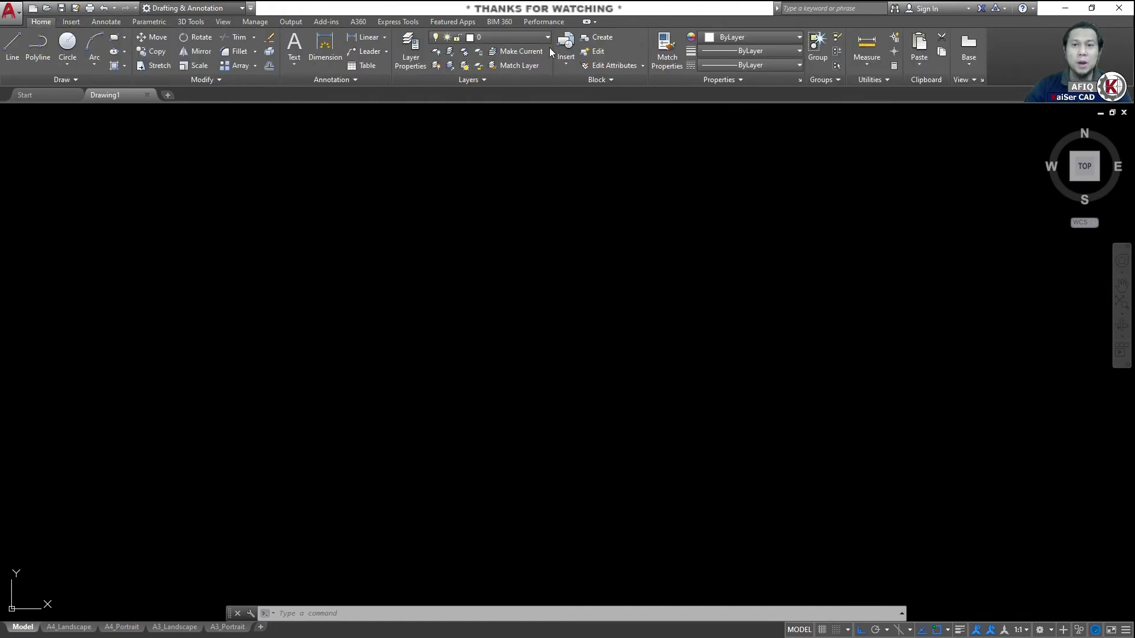
pyautogui.click(190, 22)
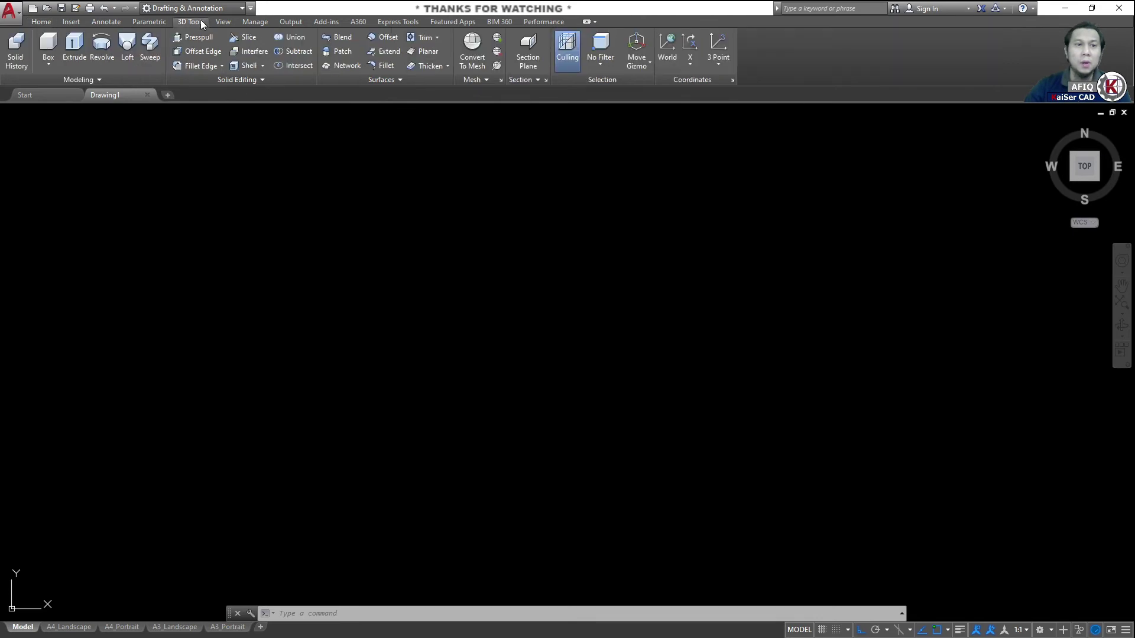
pyautogui.rightClick(750, 36)
pyautogui.moveTo(781, 76)
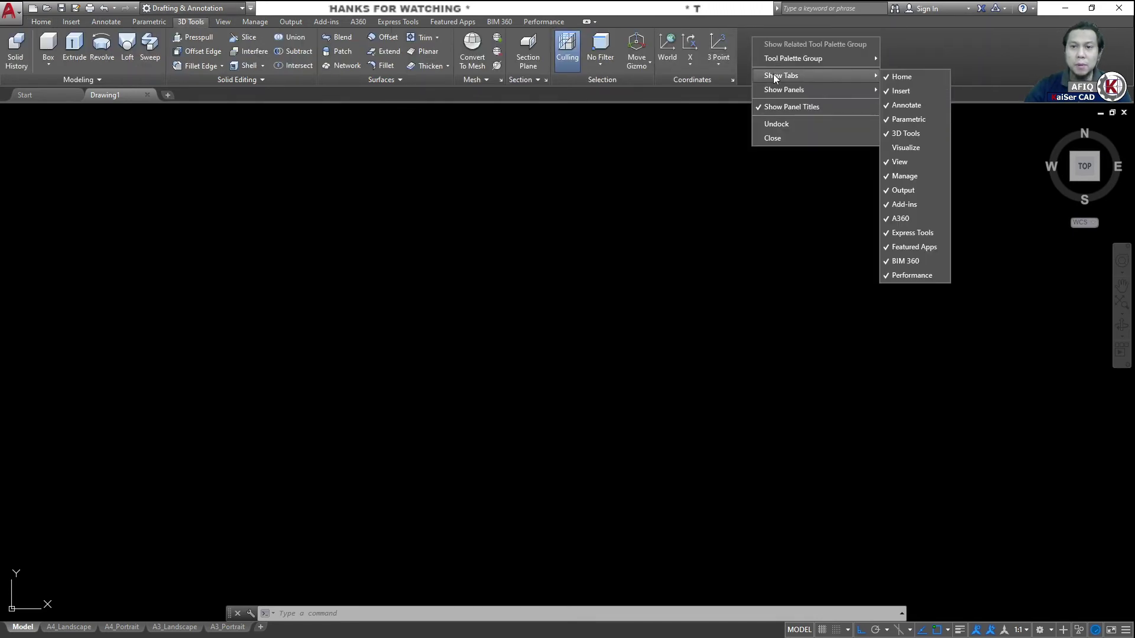
pyautogui.click(901, 147)
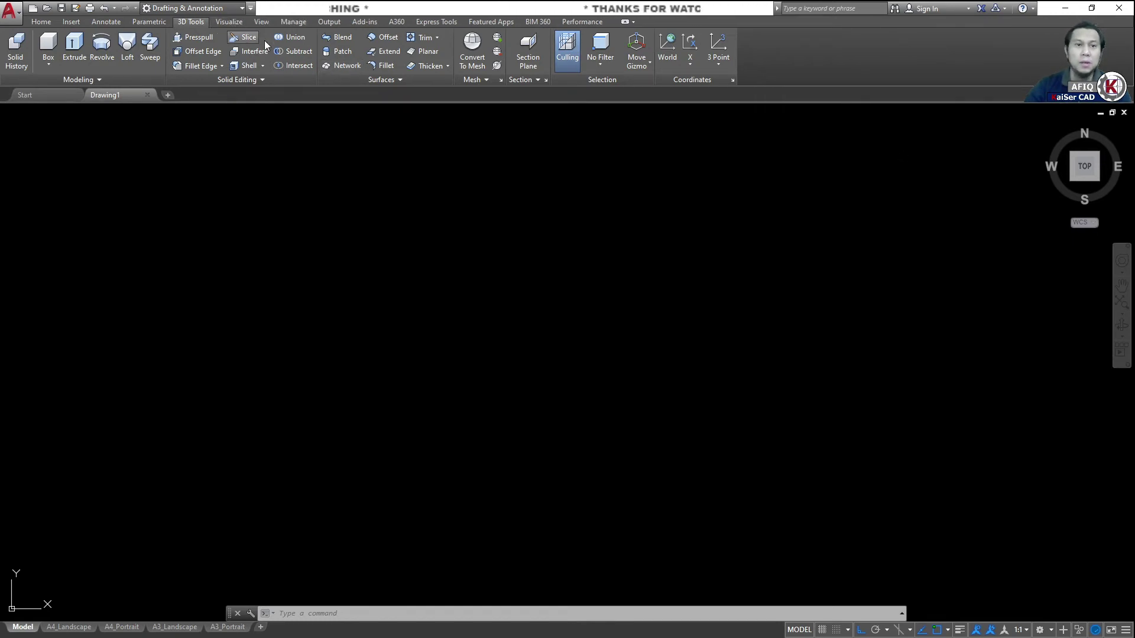
pyautogui.click(48, 22)
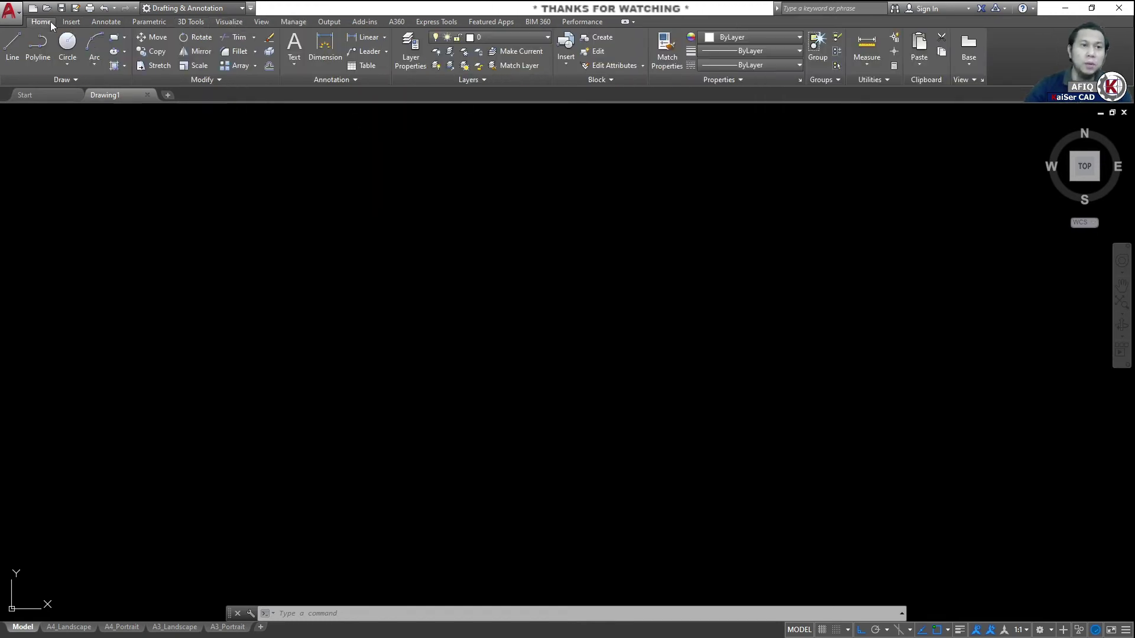
# - Switch to 3D Modeling, then back to Drafting & Annotation, losing the added tabs
pyautogui.click(195, 25)
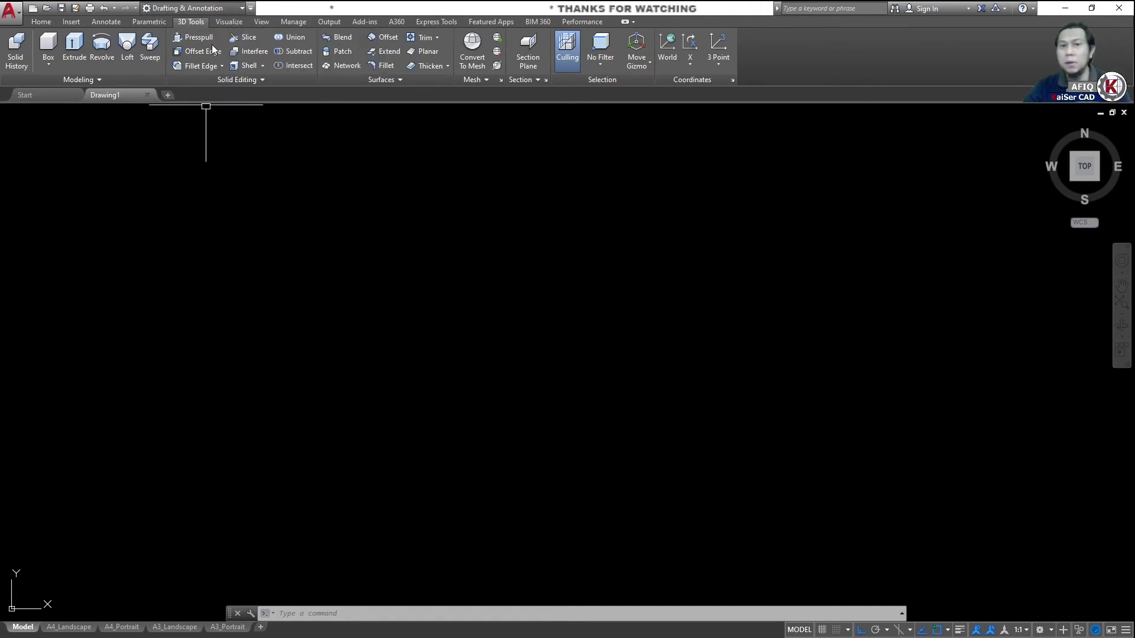
pyautogui.click(226, 12)
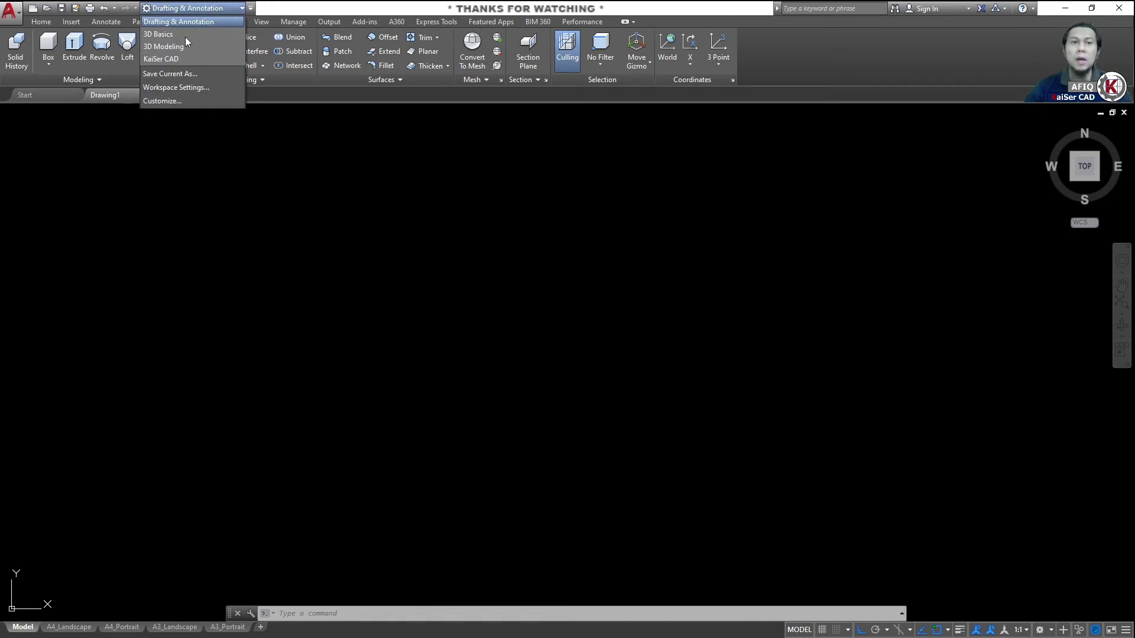
pyautogui.click(163, 47)
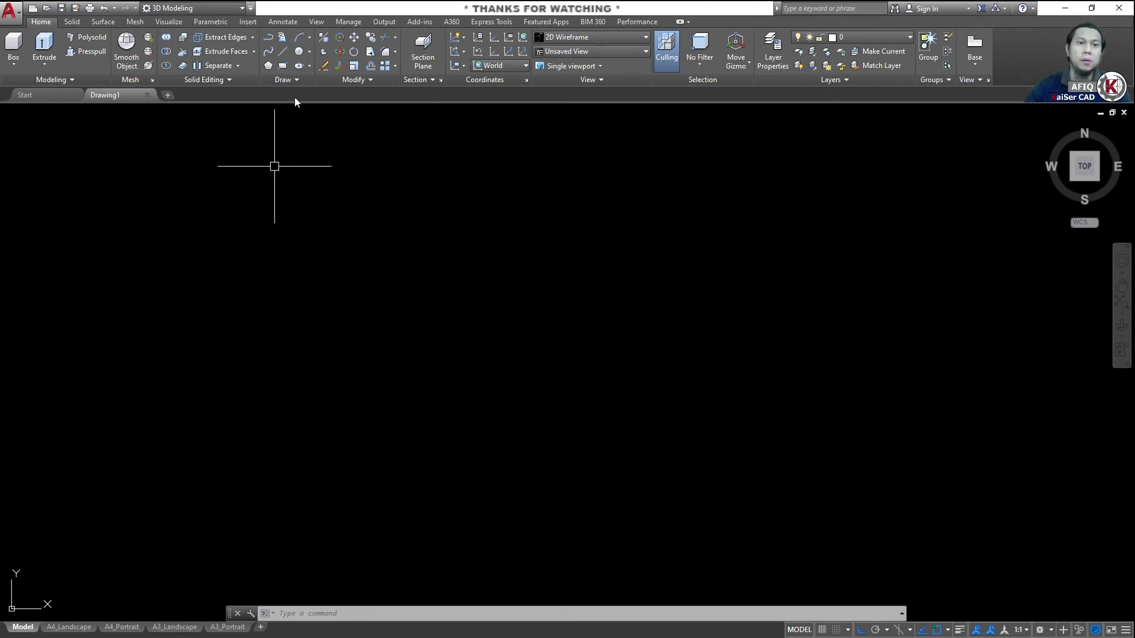
pyautogui.click(207, 10)
pyautogui.click(181, 22)
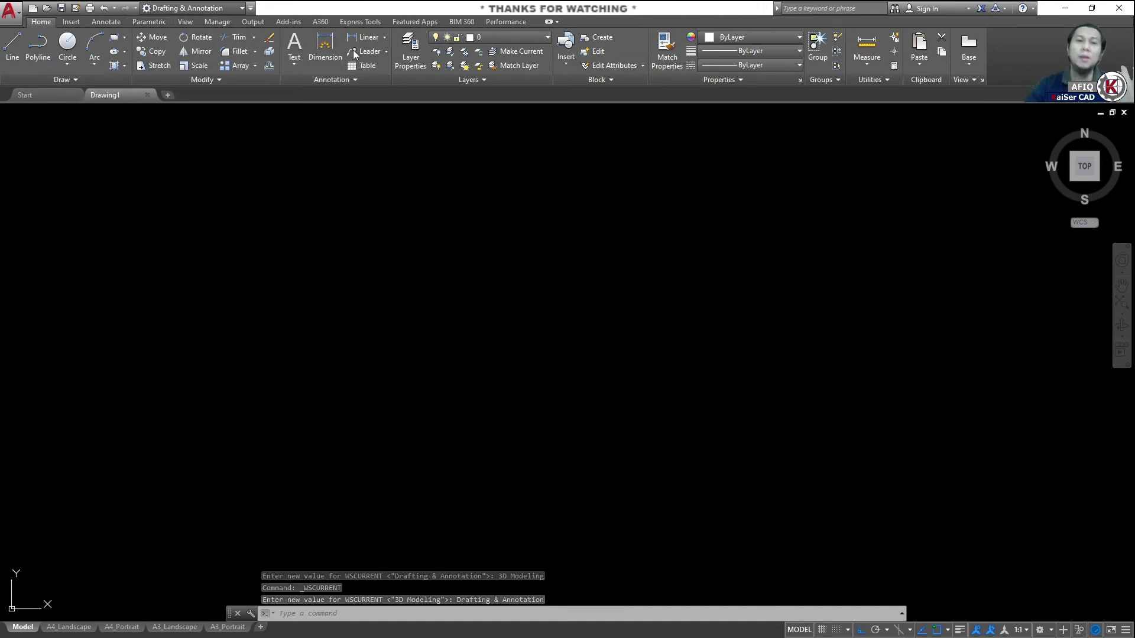
# - Re-enable the 3D Tools and Visualize tabs on the Drafting & Annotation ribbon
pyautogui.rightClick(410, 60)
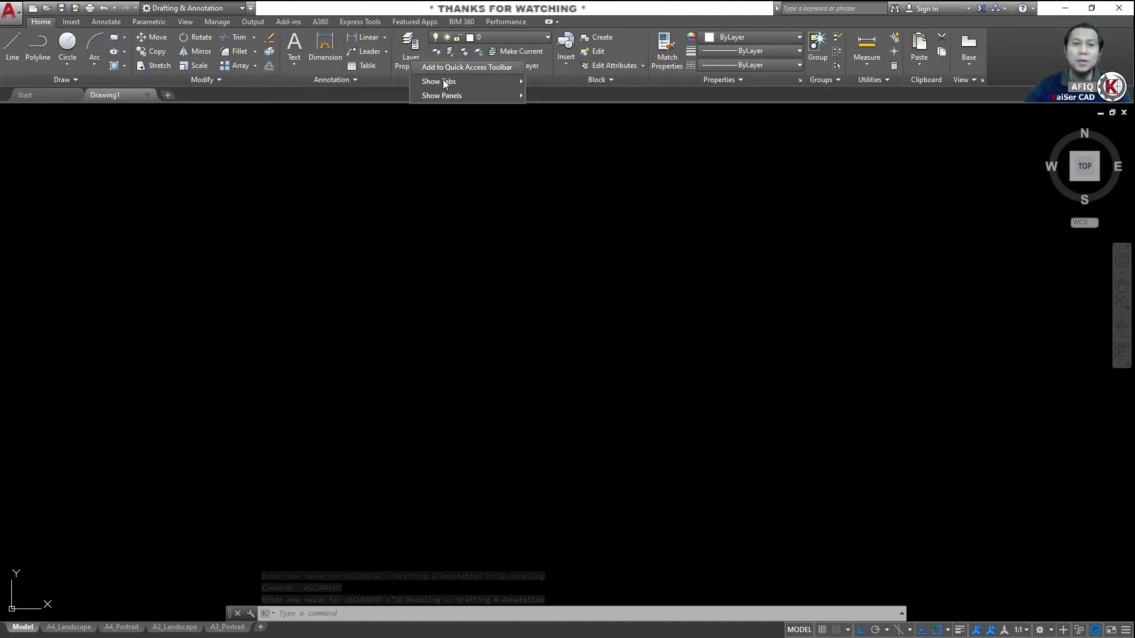
pyautogui.moveTo(452, 81)
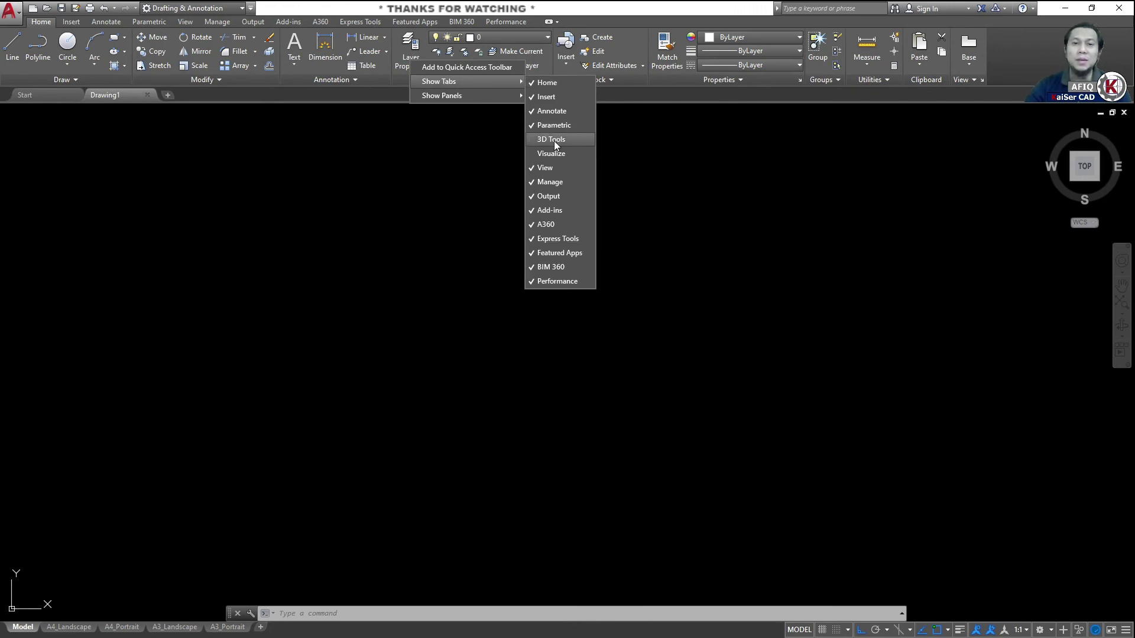
pyautogui.click(554, 140)
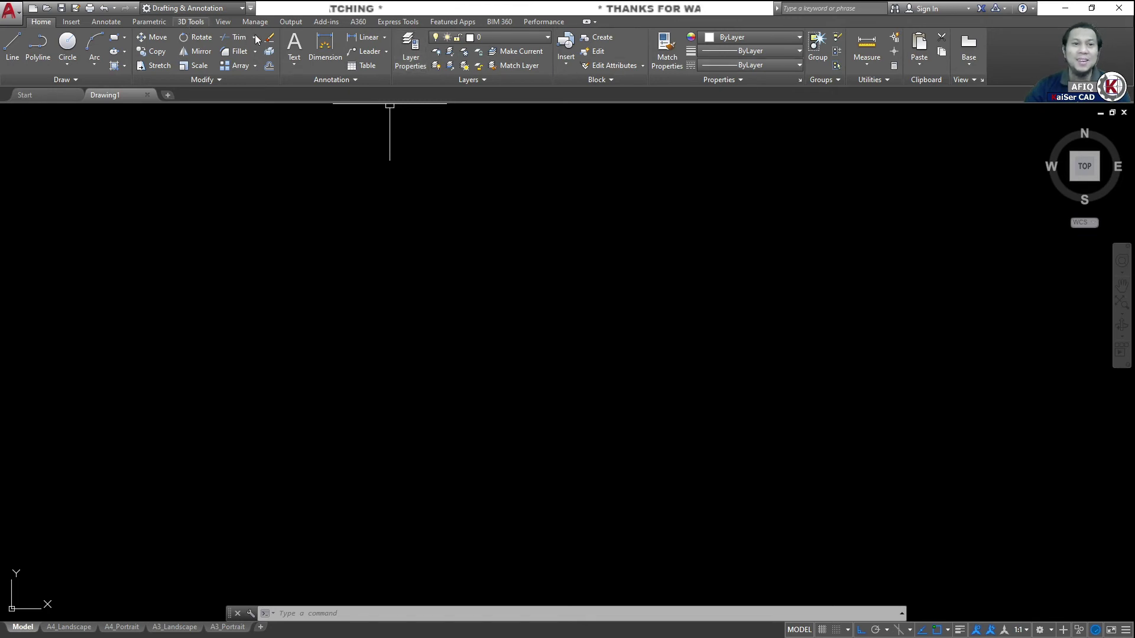
pyautogui.click(191, 22)
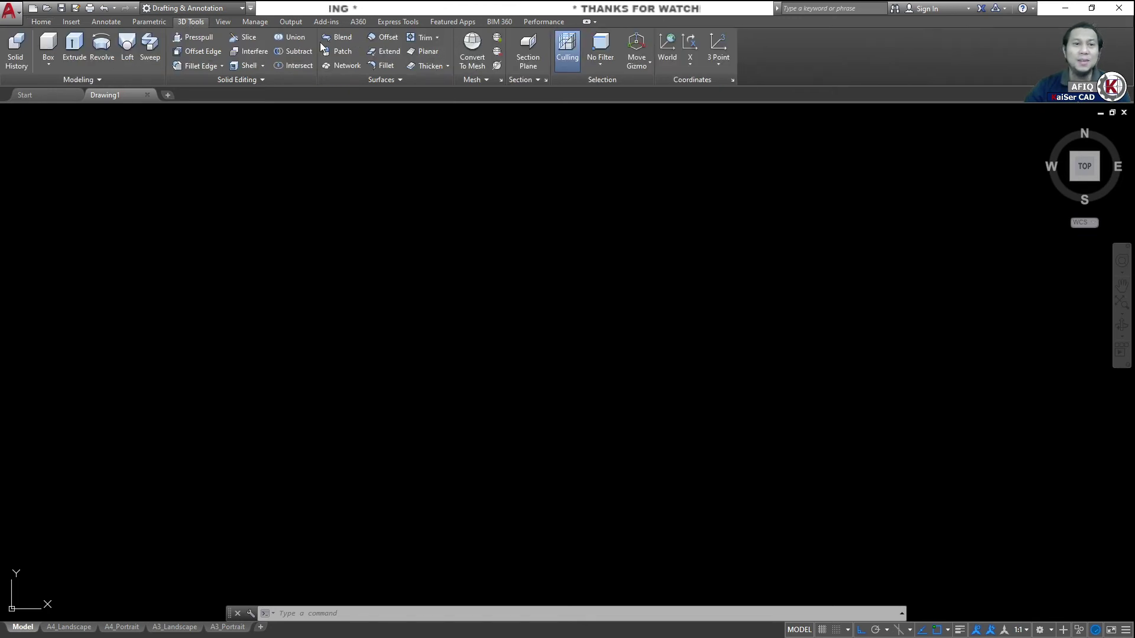
pyautogui.rightClick(759, 44)
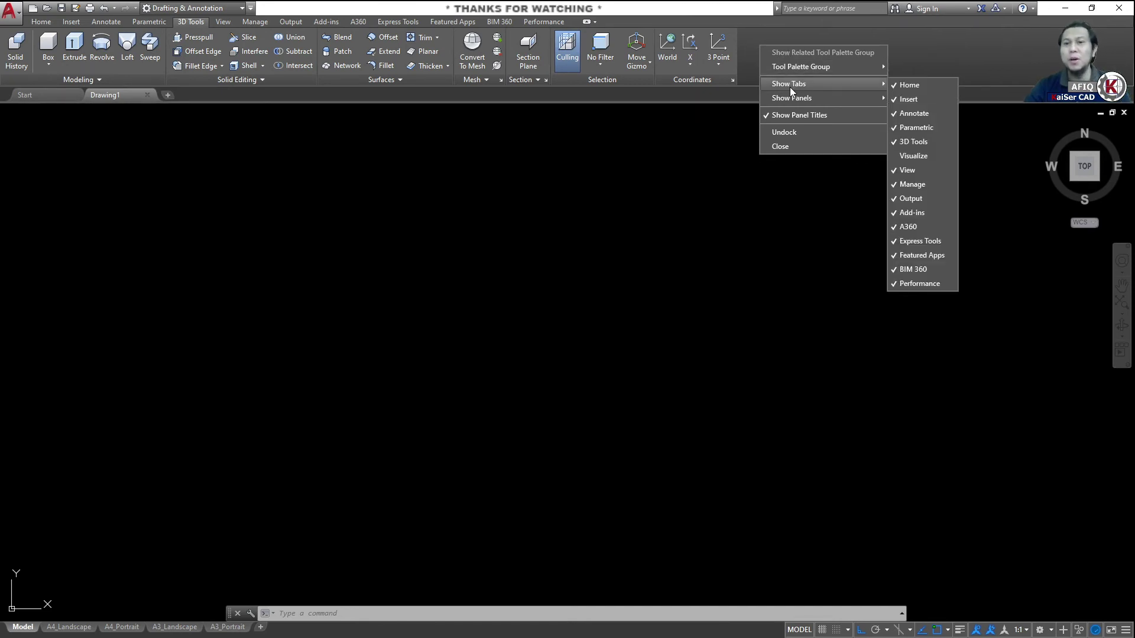
pyautogui.moveTo(797, 84)
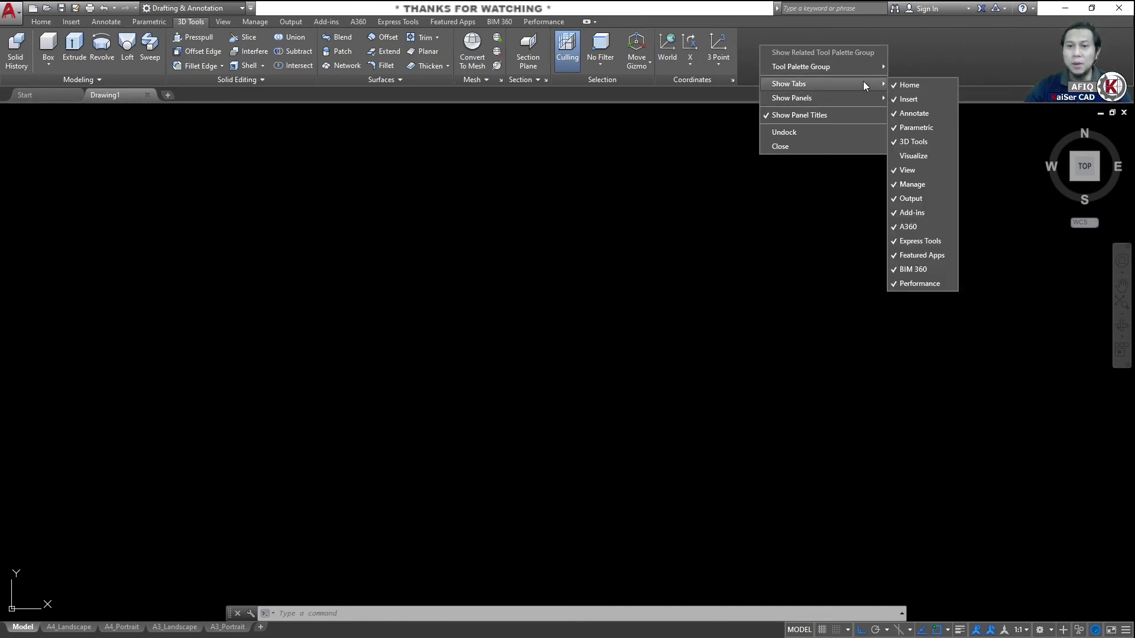
pyautogui.click(912, 154)
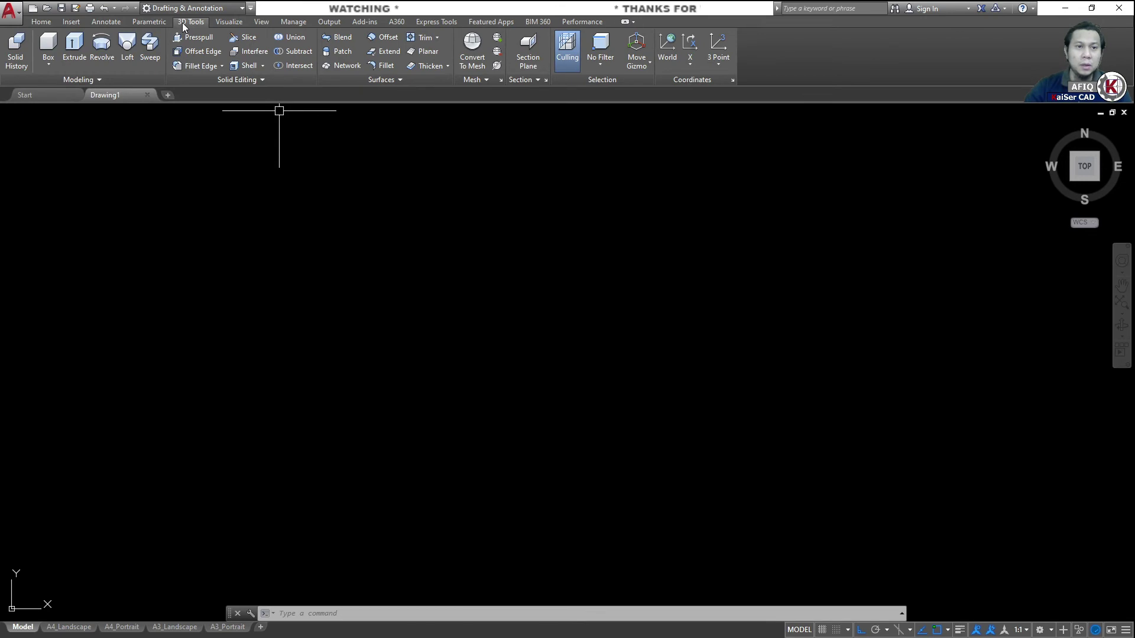
# - Save the customised ribbon setup as the new workspace 'YT KaiSer CAD'
pyautogui.click(230, 23)
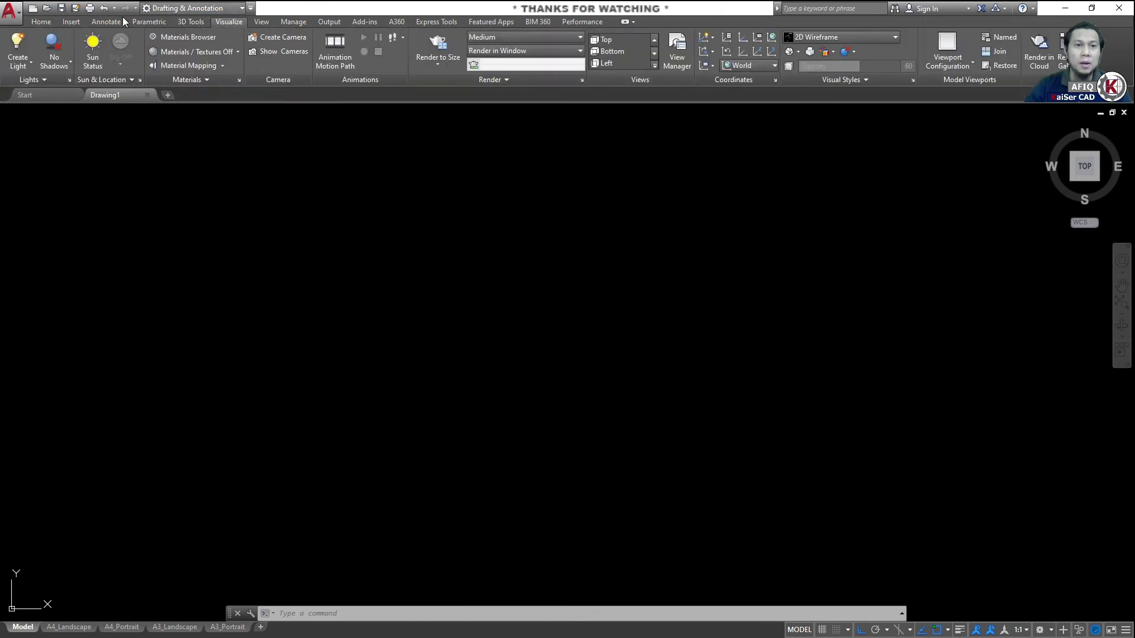
pyautogui.click(182, 8)
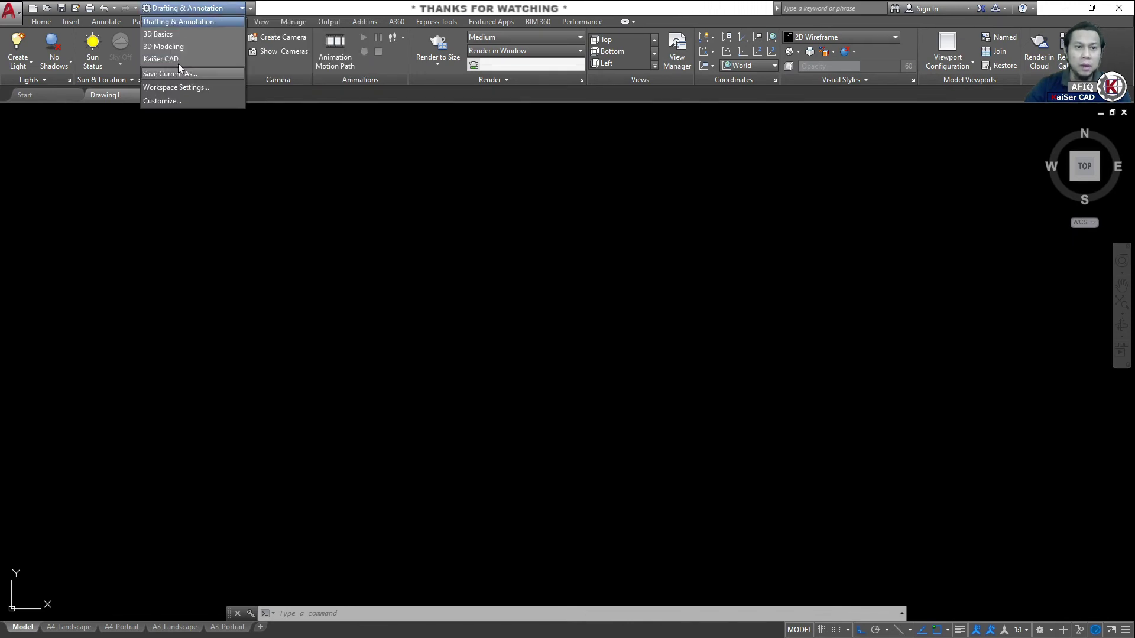
pyautogui.click(1044, 631)
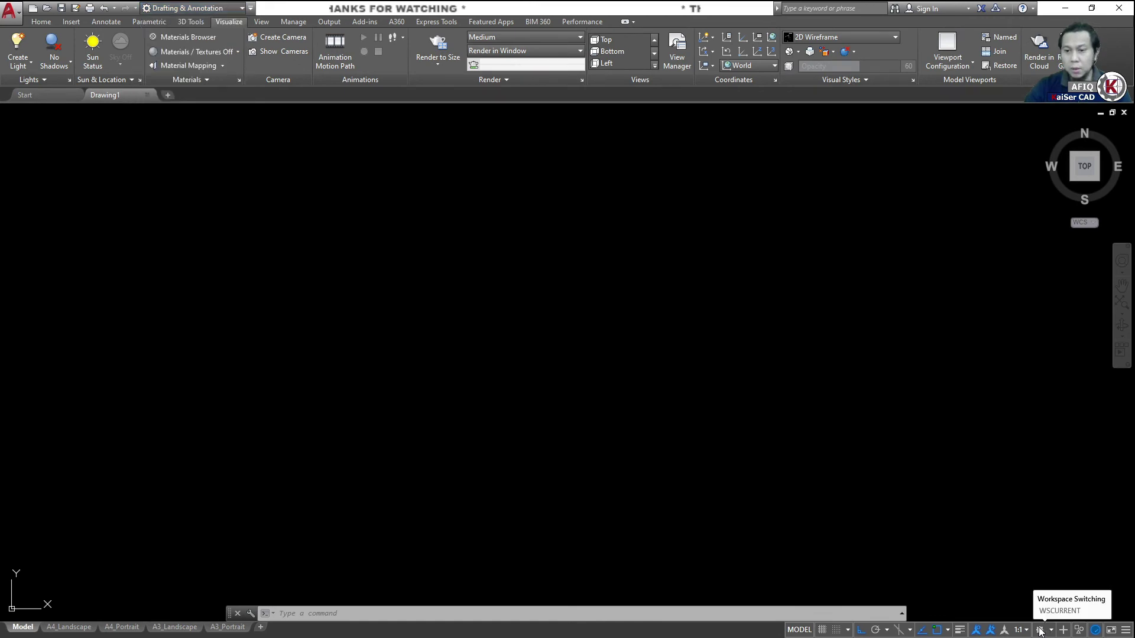
pyautogui.click(1040, 631)
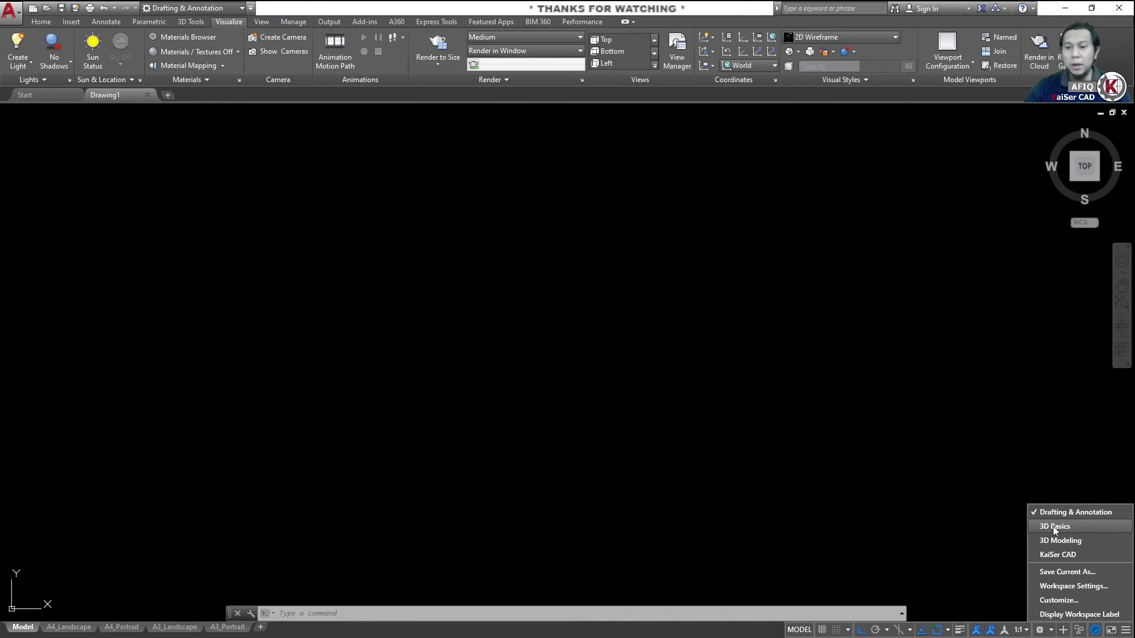
pyautogui.click(1055, 573)
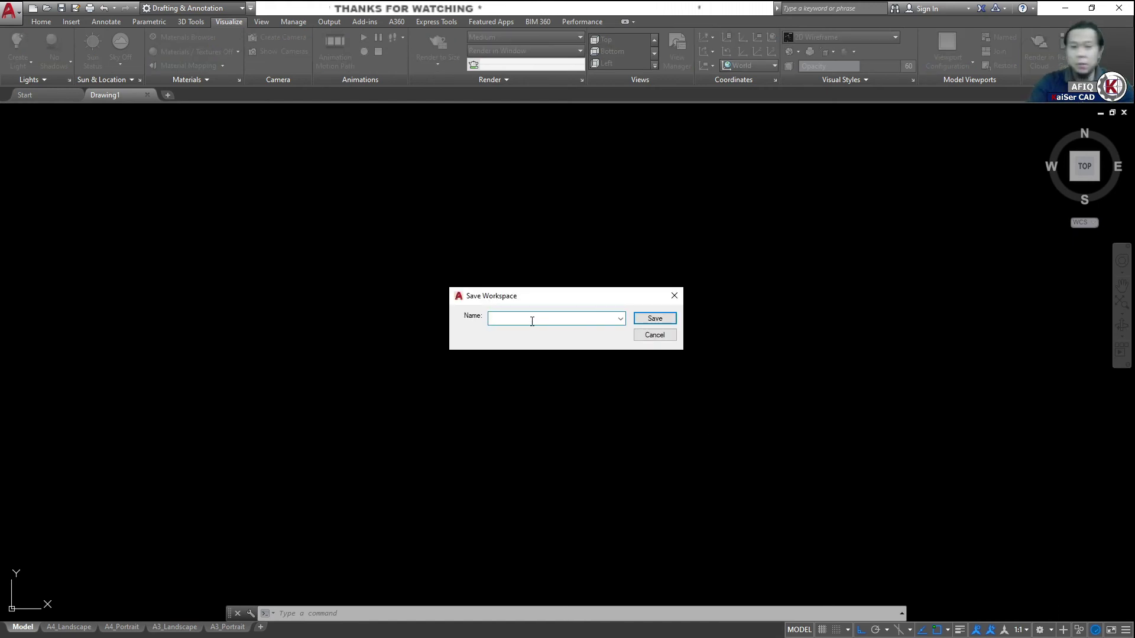
pyautogui.write('YT KaiSer CAD')
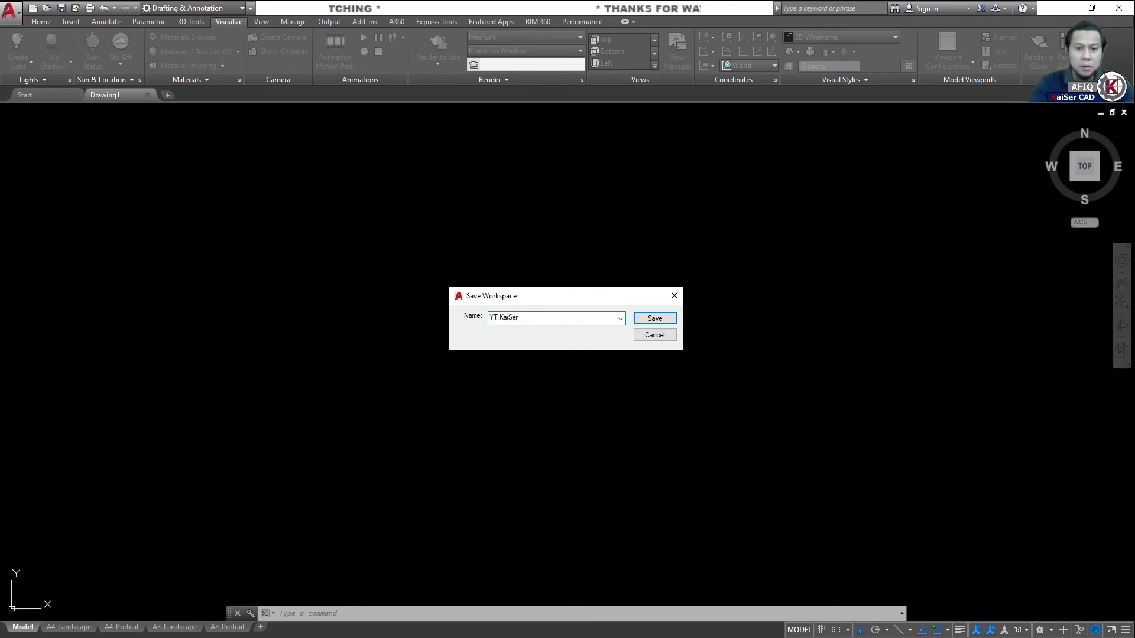
pyautogui.click(648, 320)
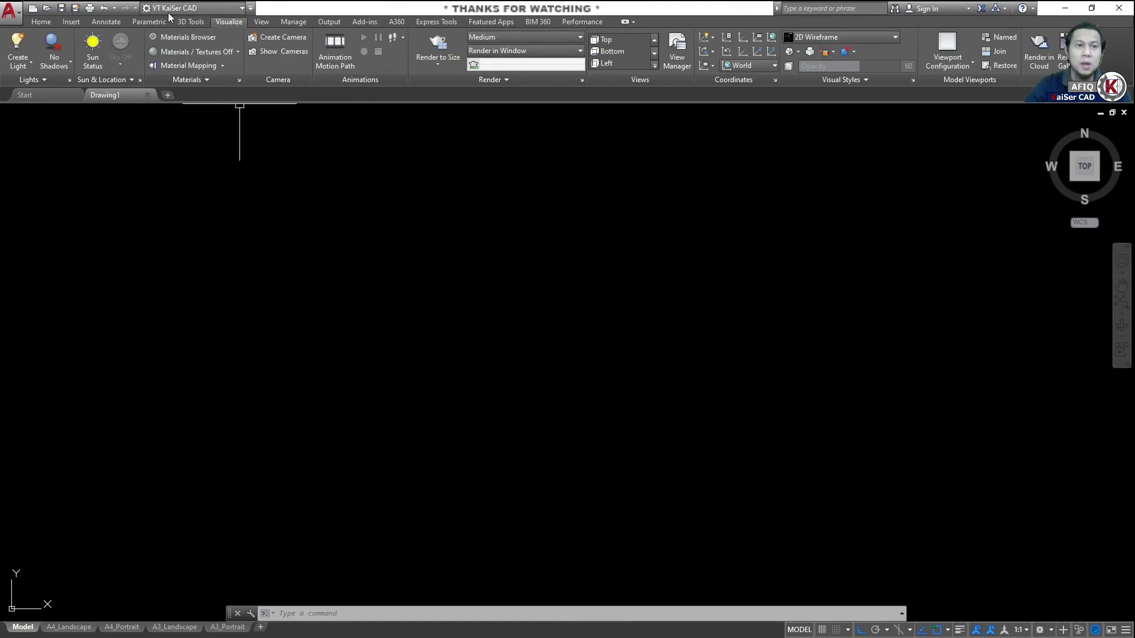
# - Try the 3D Modeling and Drafting & Annotation workspaces, then return to YT KaiSer CAD
pyautogui.click(39, 21)
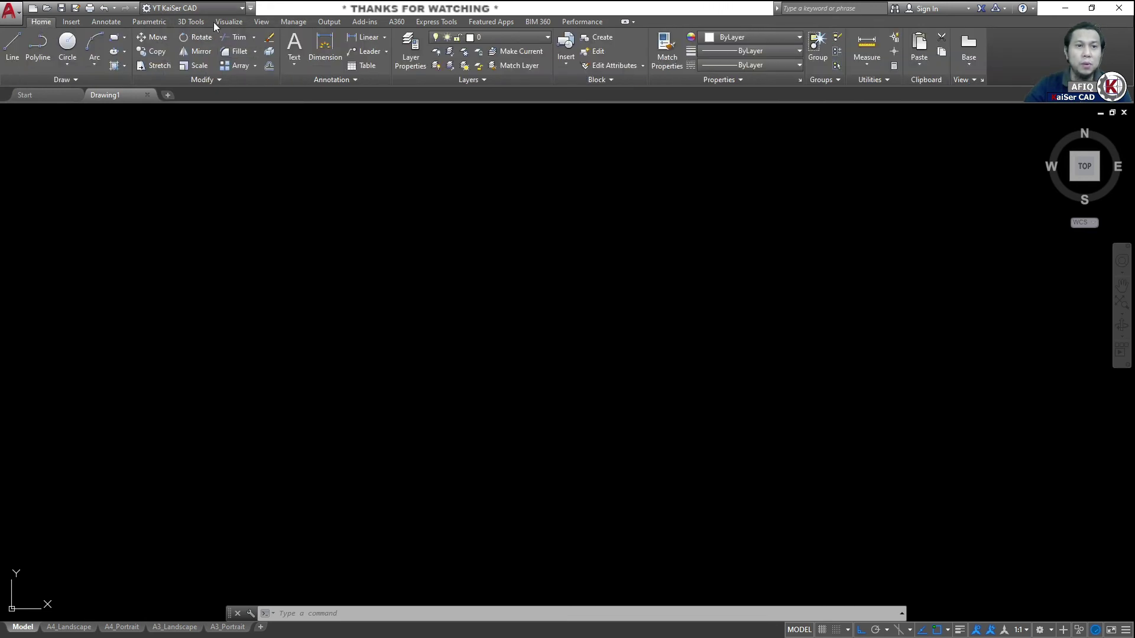
pyautogui.click(230, 7)
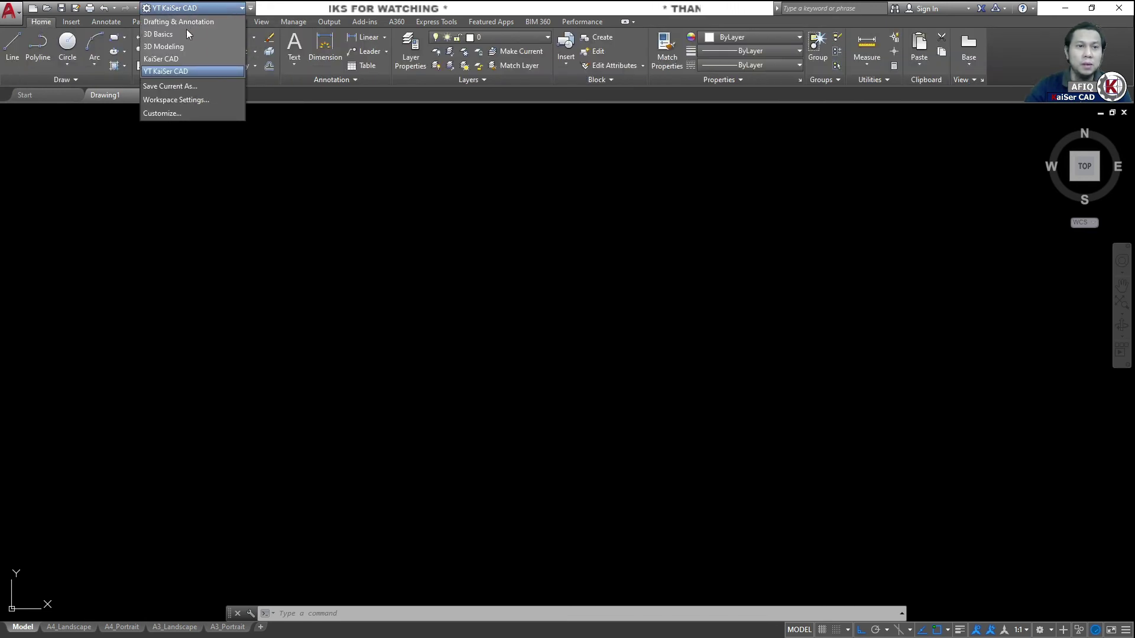
pyautogui.click(164, 47)
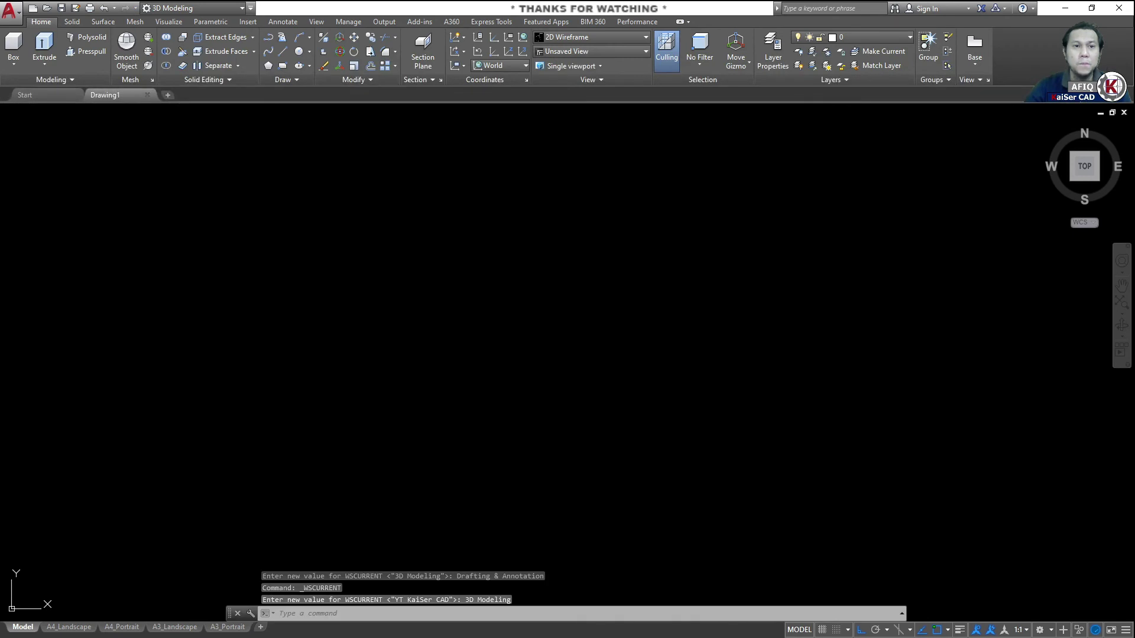
pyautogui.click(217, 9)
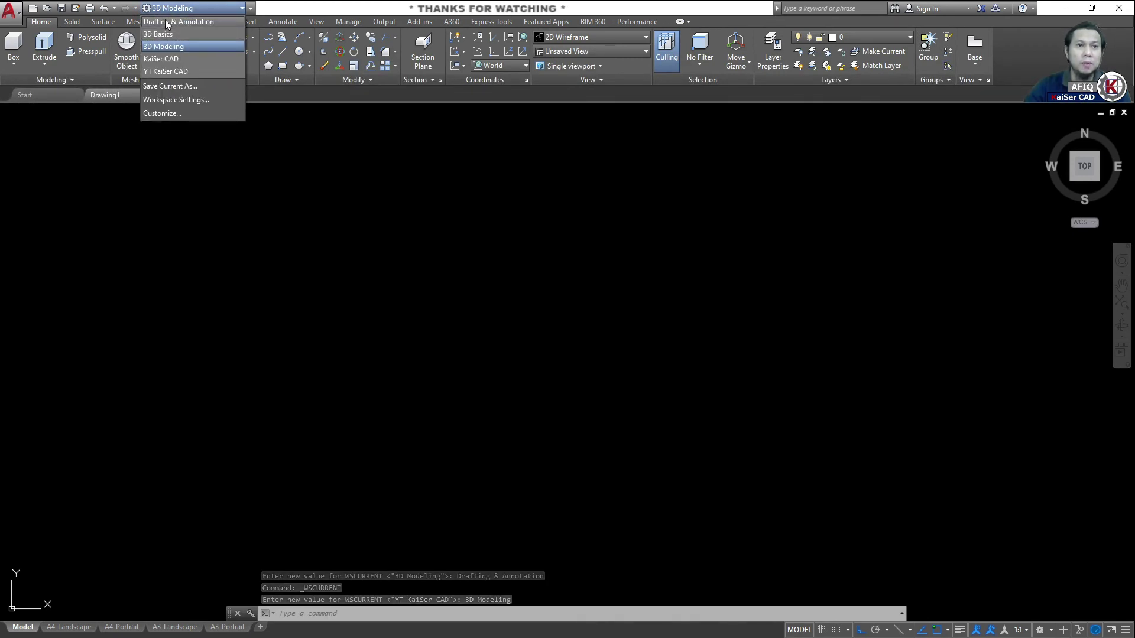
pyautogui.click(165, 19)
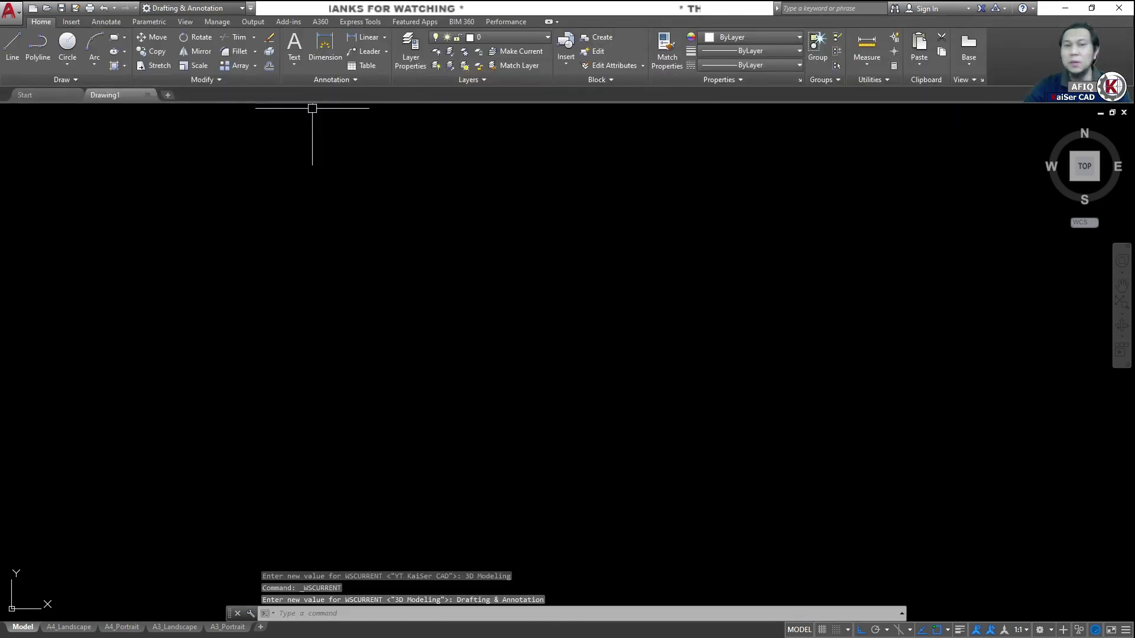
pyautogui.click(230, 9)
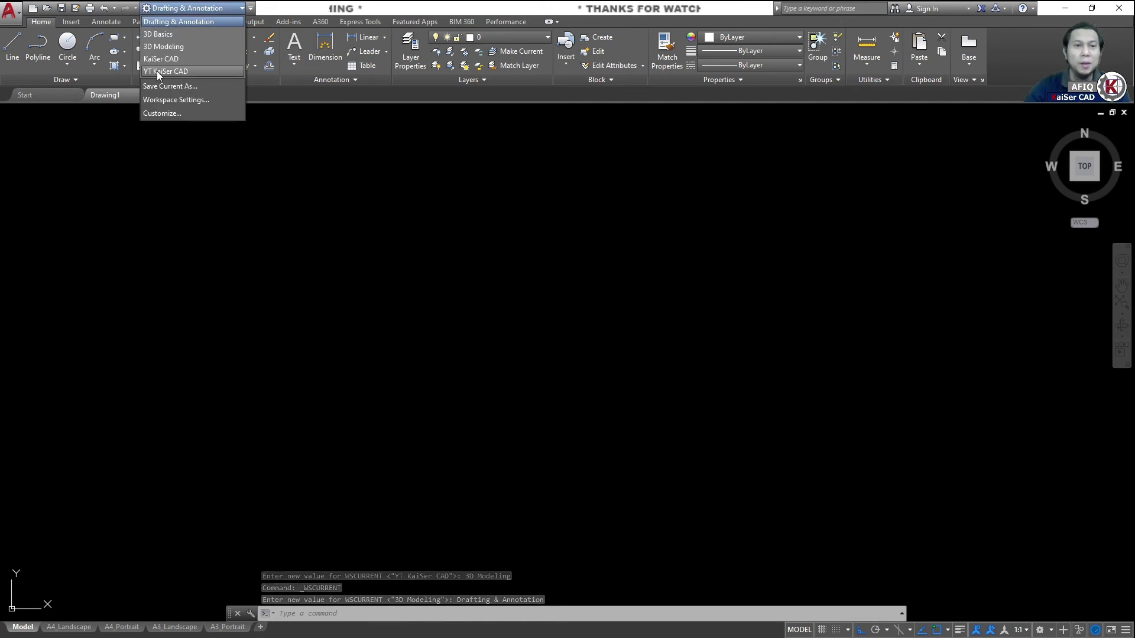
pyautogui.click(157, 71)
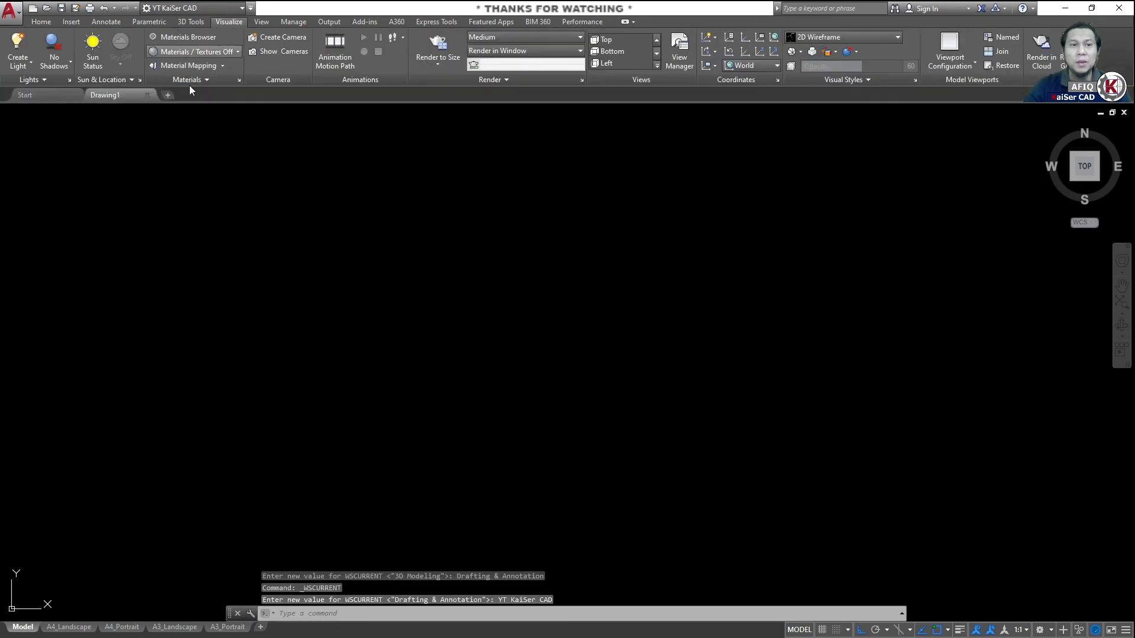
# - Confirm the 3D Tools and Visualize tabs are still on the ribbon, ending on Home
pyautogui.click(184, 22)
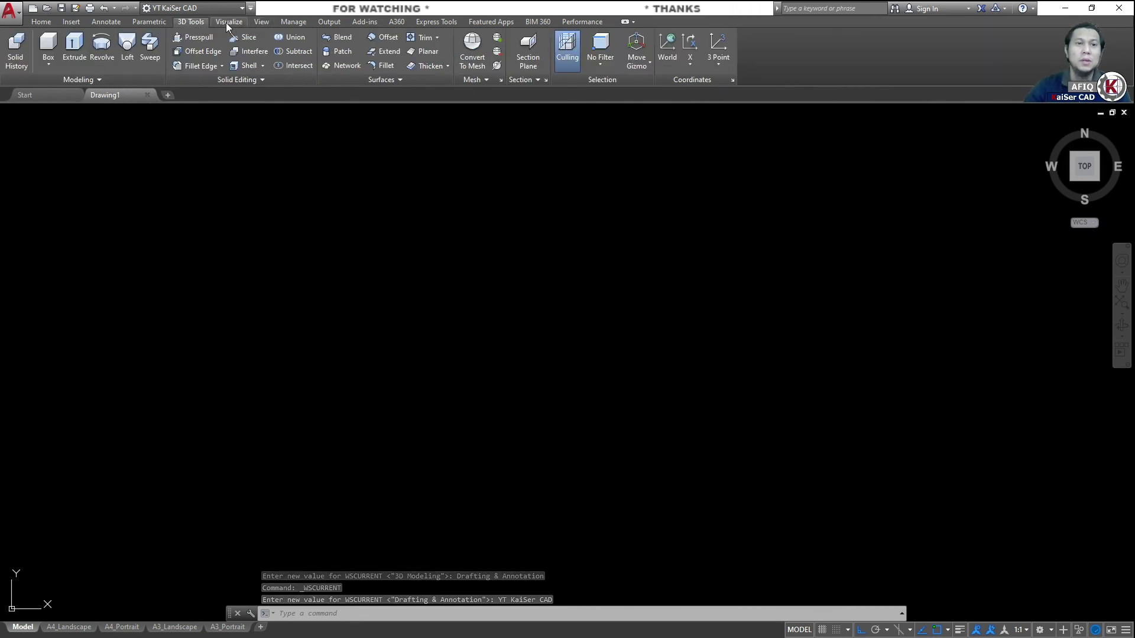
pyautogui.click(226, 22)
pyautogui.click(175, 22)
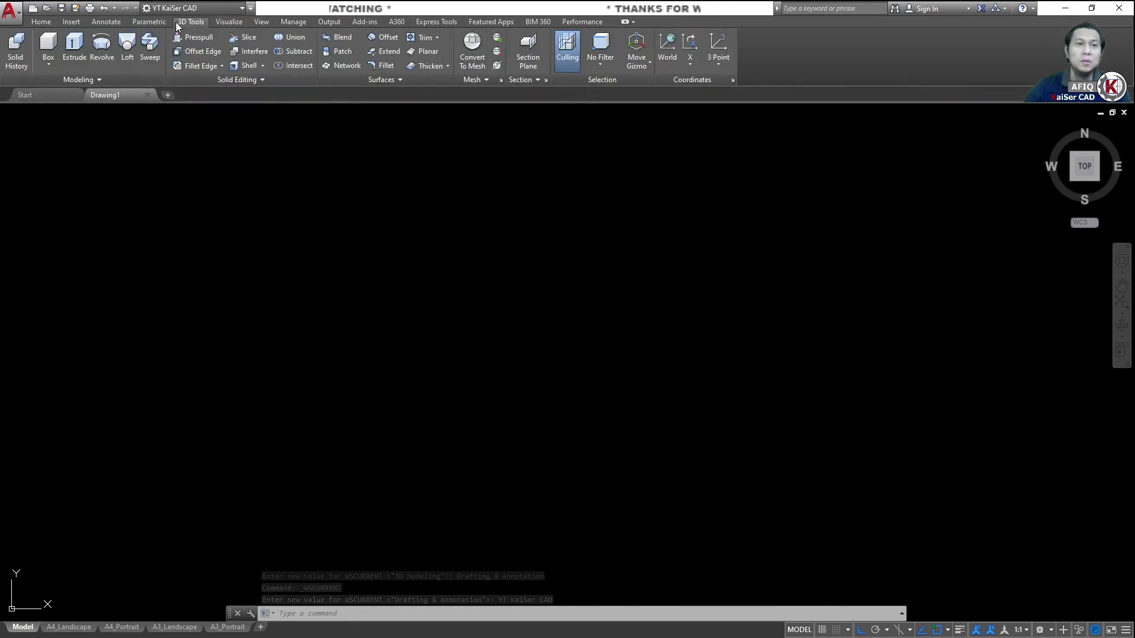
pyautogui.click(45, 21)
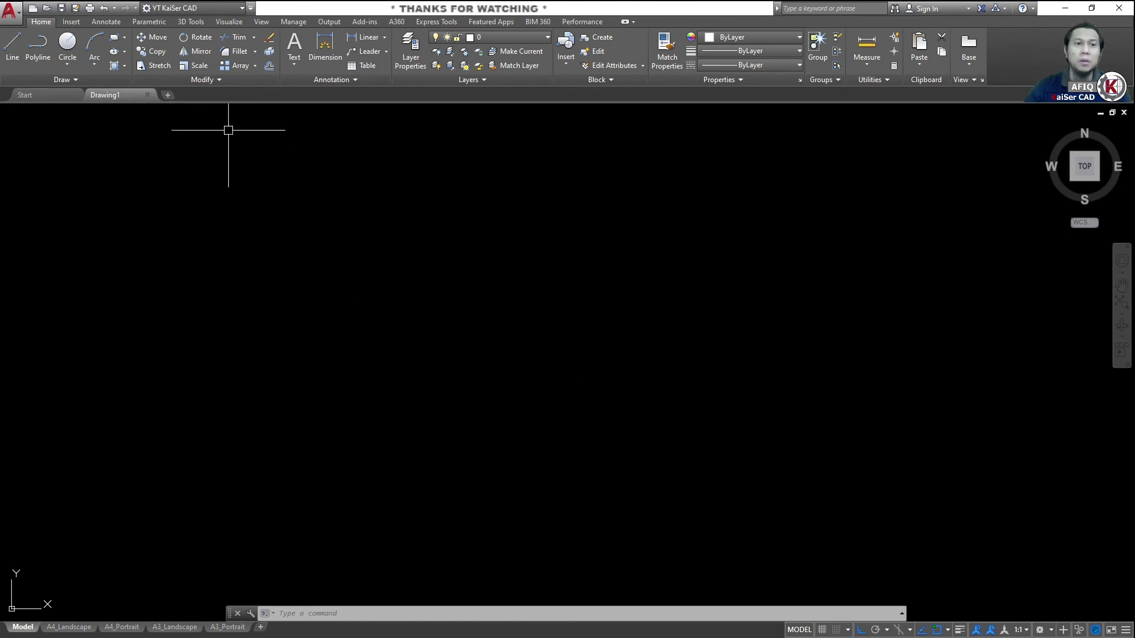
# - Display the 3D Tools commands such as Box, Extrude and Revolve
pyautogui.click(189, 23)
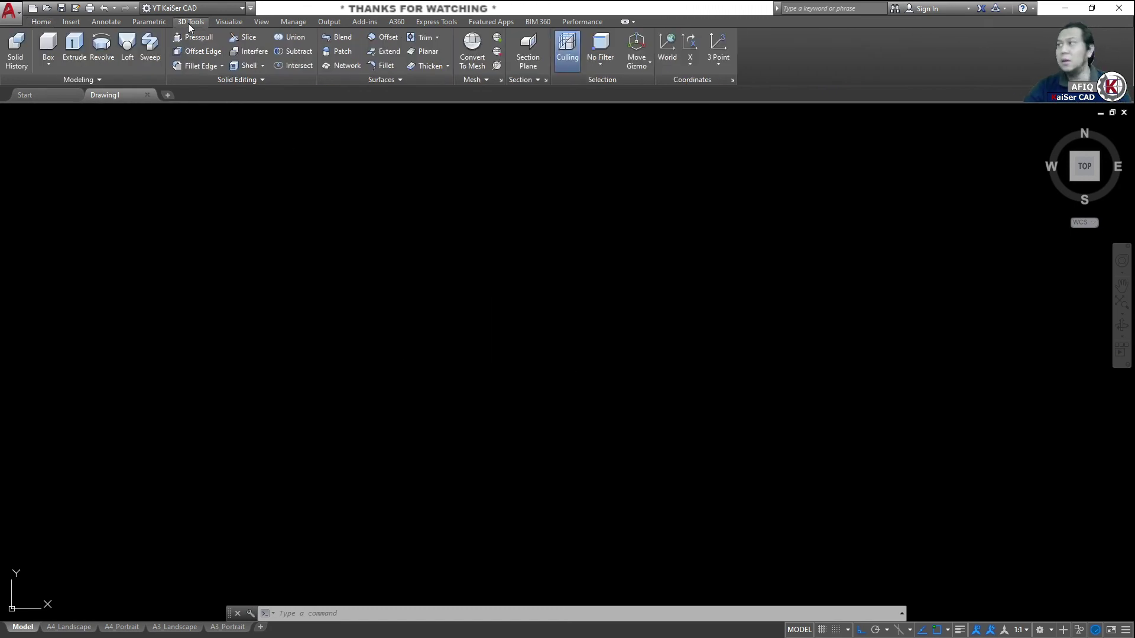